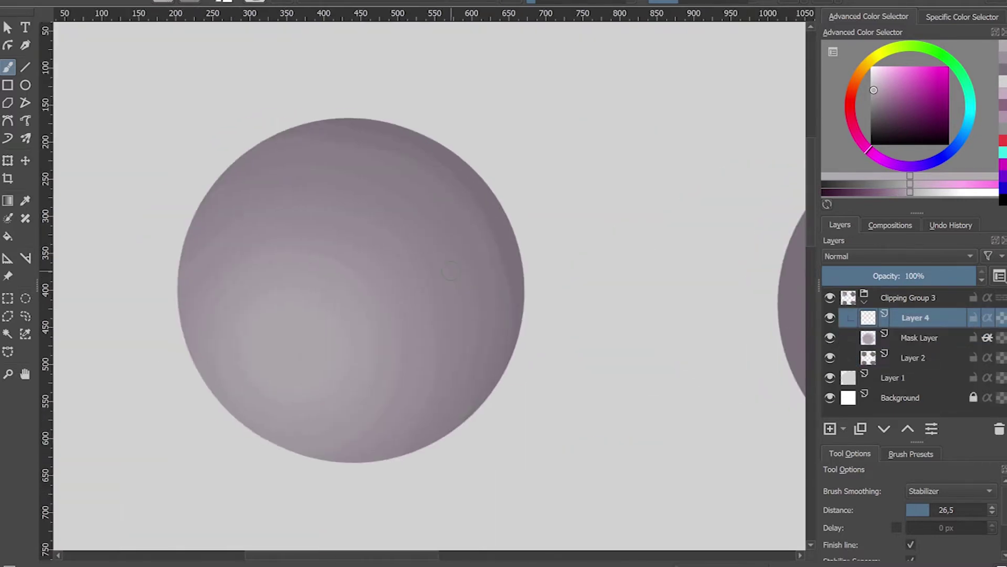
Step: Paint dark purple fur bumps around the first sphere's top, right and lower-right rim
ctrl+click(355, 170)
drag(520, 300, 534, 321)
drag(536, 252, 520, 236)
drag(454, 150, 420, 134)
drag(499, 186, 467, 163)
mouse_move(373, 115)
mouse_down()
mouse_move(310, 122)
mouse_move(221, 174)
mouse_up()
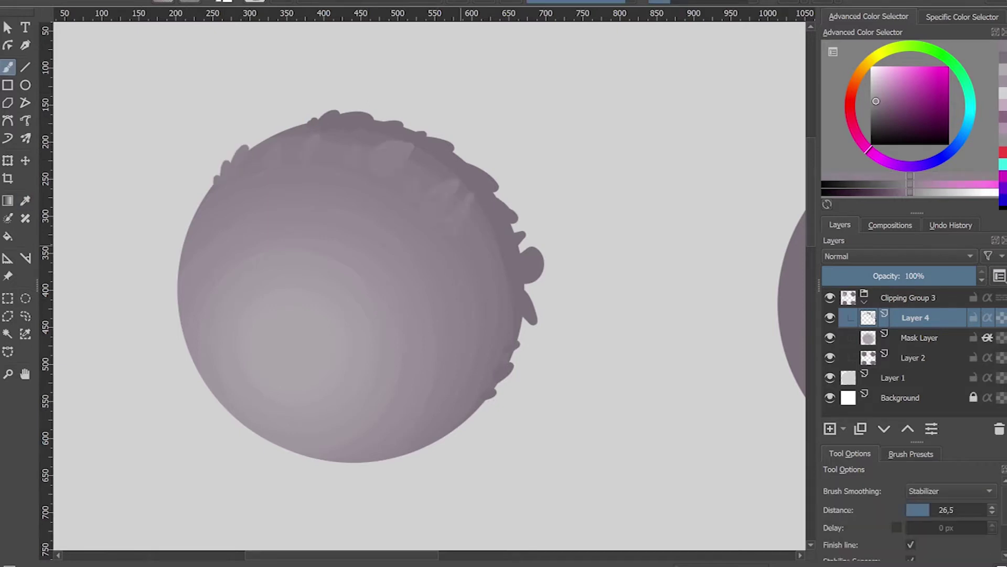
drag(499, 391, 469, 423)
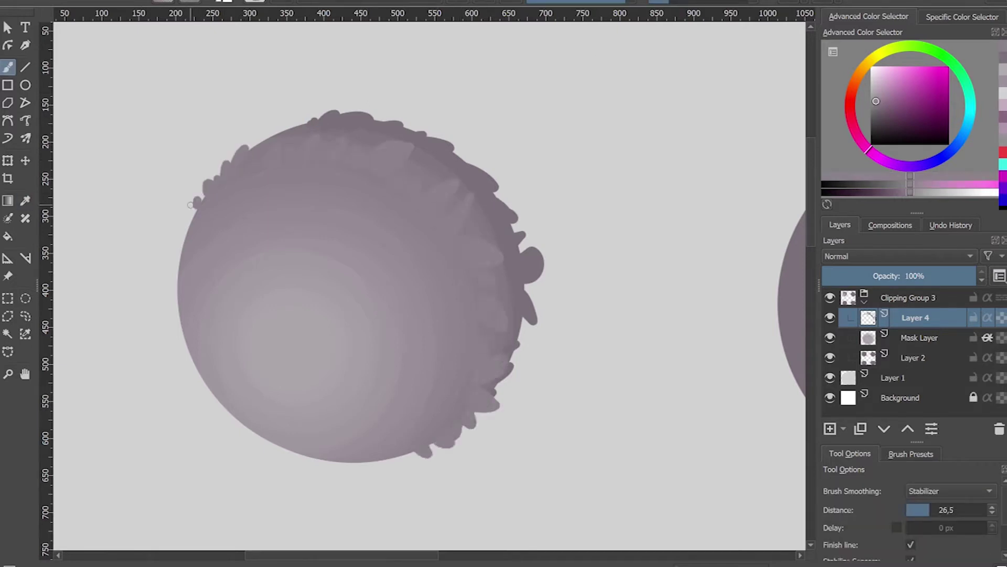
Step: Sample a lighter purple from the sphere and paint light fur strokes on its left edge
key(p)
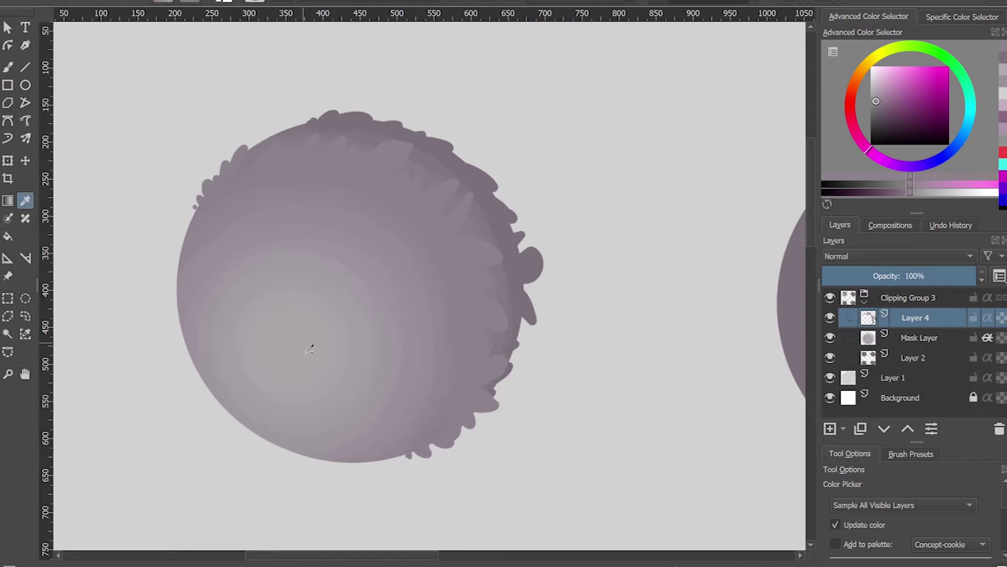
click(315, 336)
key(b)
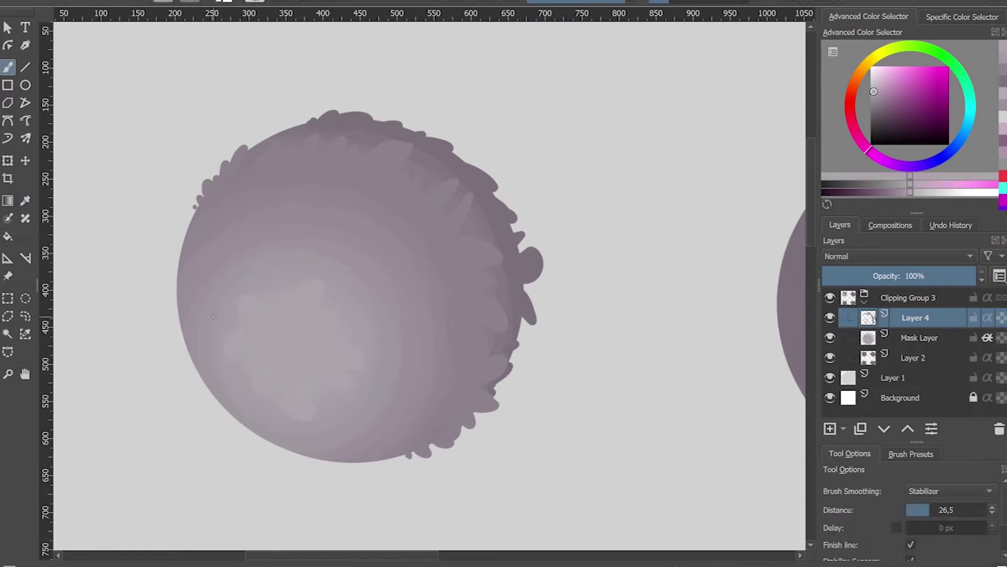
ctrl+click(213, 316)
drag(213, 316, 173, 284)
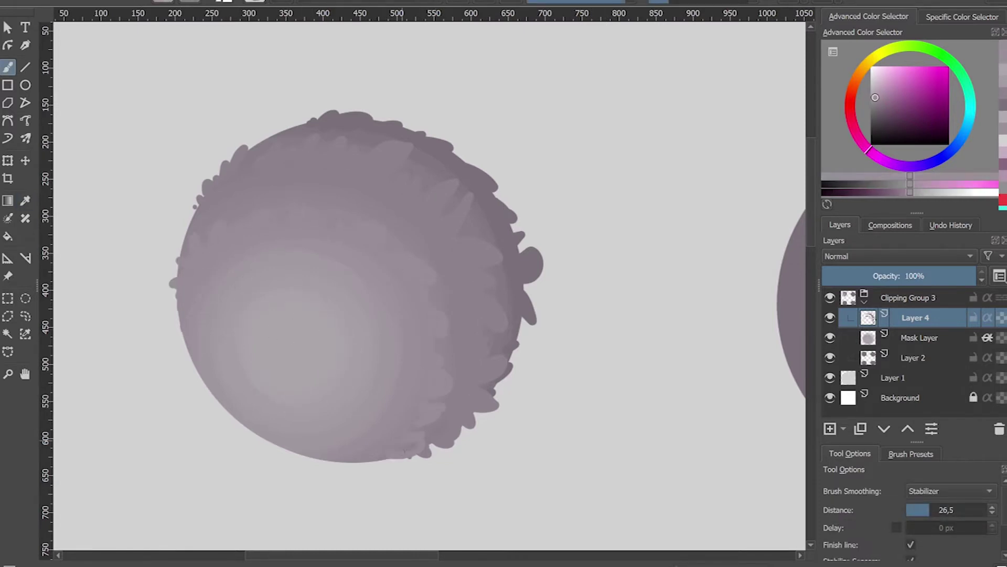
Step: Dab pale near-grey blobs around the sphere's centre highlight
ctrl+click(162, 224)
drag(271, 370, 333, 336)
mouse_move(266, 326)
mouse_down()
mouse_move(324, 368)
mouse_move(231, 389)
mouse_up()
drag(278, 290, 344, 307)
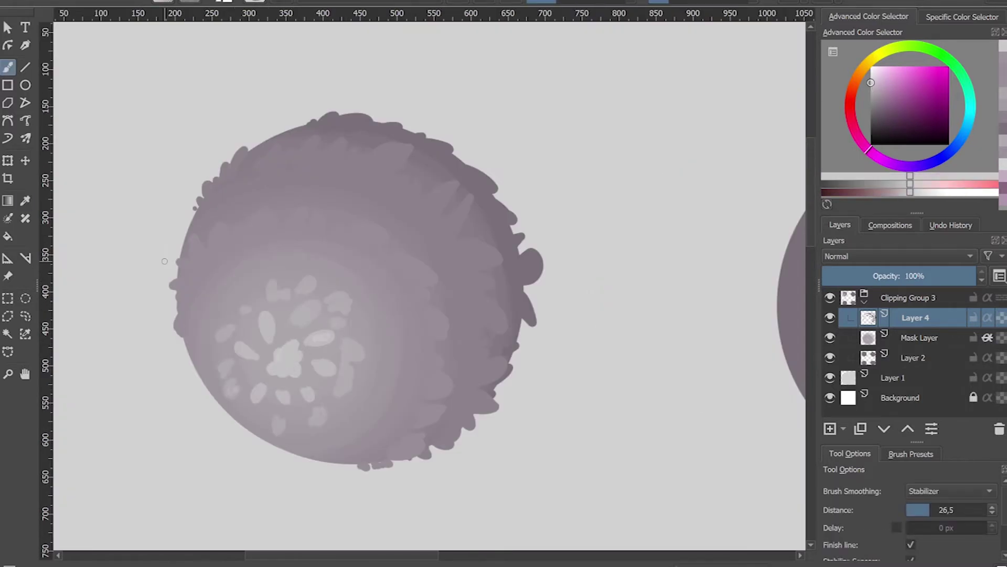
scroll(294, 343, down, 8)
scroll(230, 273, up, 8)
Step: Choose darker and lighter greyish purples for further fur
ctrl+click(282, 260)
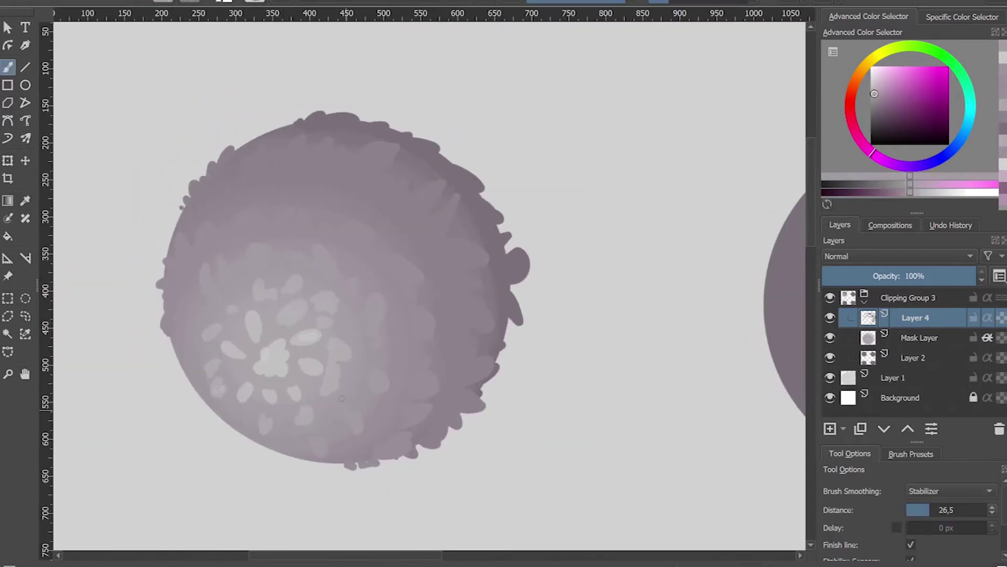
ctrl+click(333, 112)
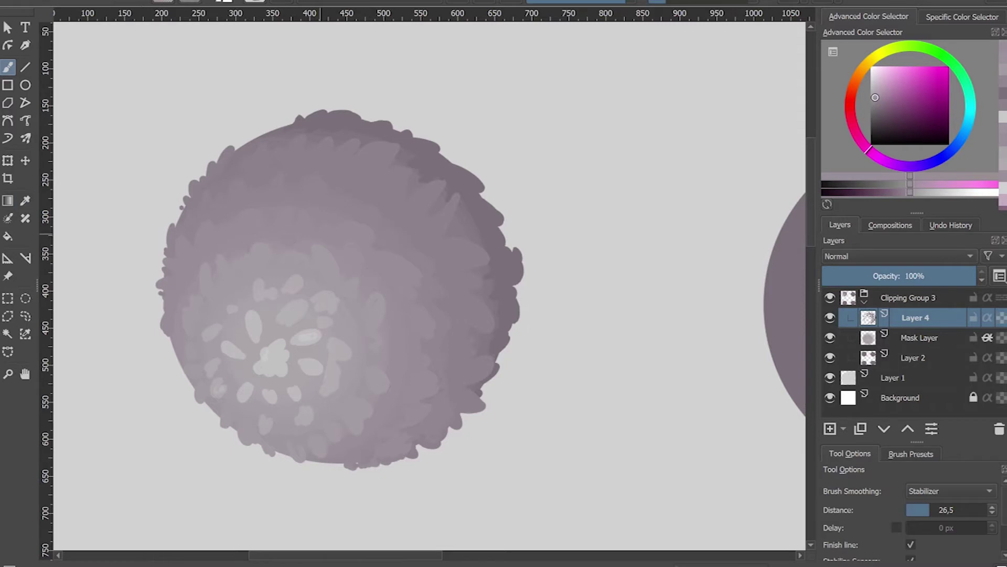
ctrl+click(189, 348)
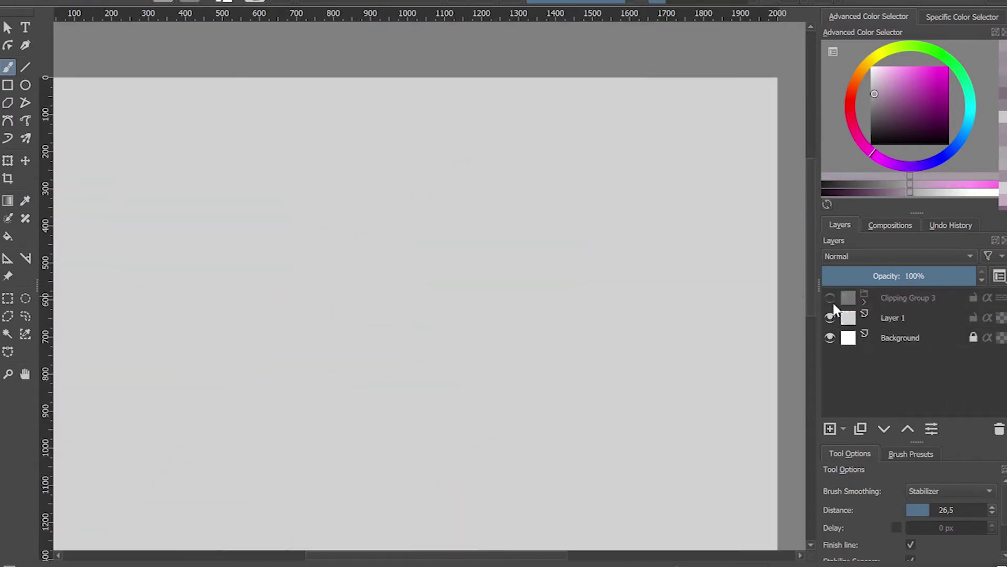
Step: Lighten the dark second circle to a pinkish grey with soft shading
drag(484, 238, 488, 241)
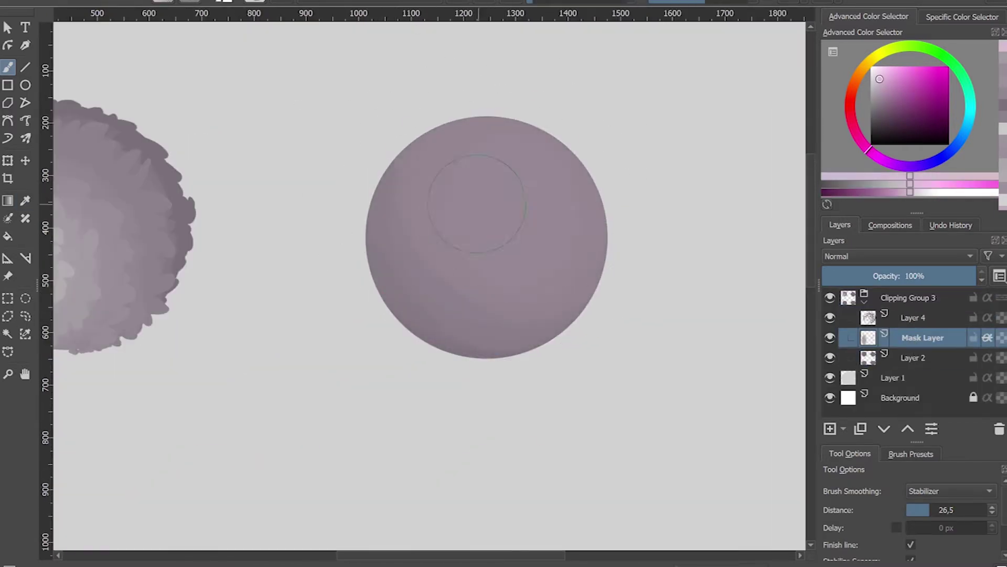
drag(441, 158, 541, 231)
drag(416, 113, 386, 131)
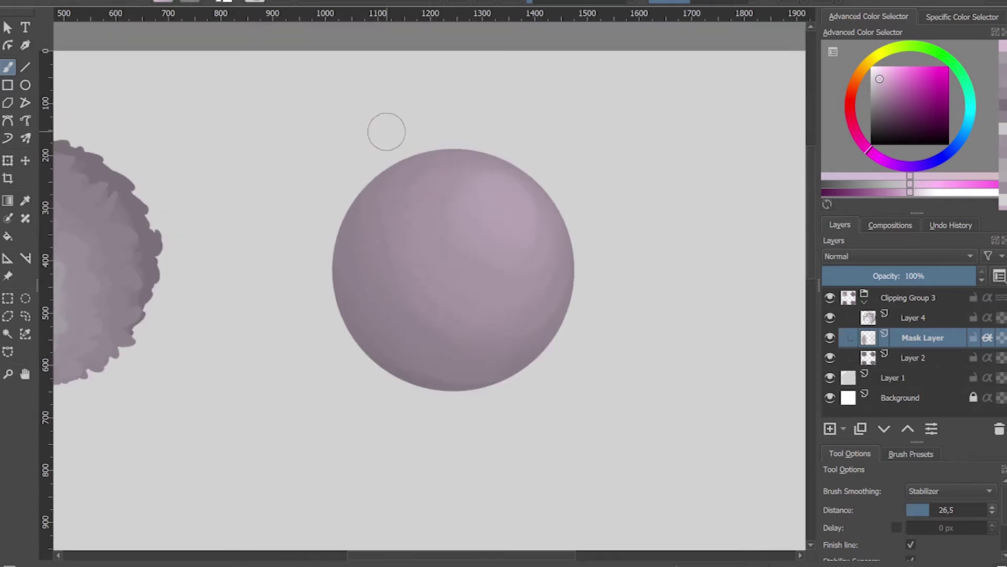
Step: On a new layer, paint fur tendrils along the sphere's left and lower-right edges
key(Insert)
scroll(386, 131, up, 1)
drag(280, 281, 279, 315)
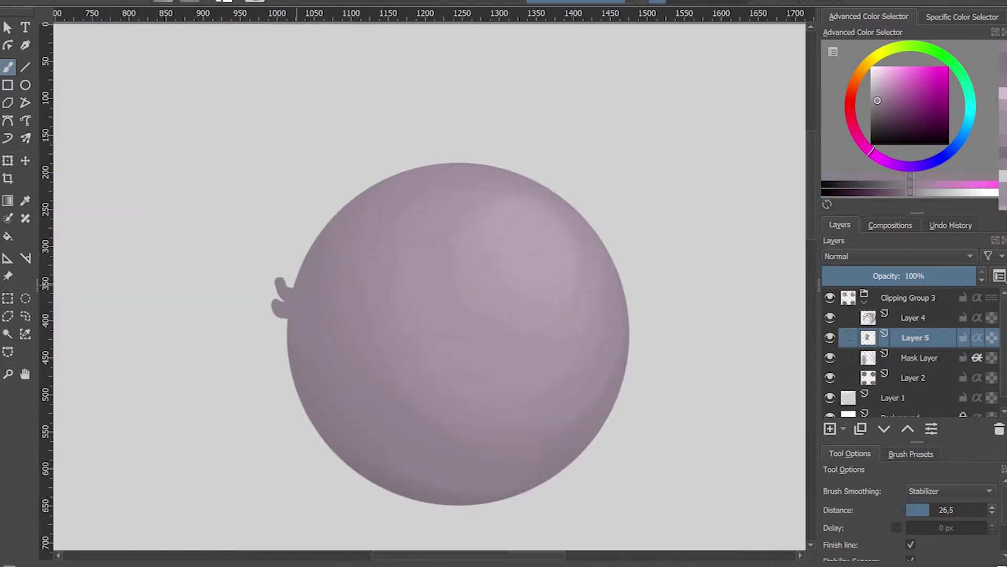
drag(575, 464, 546, 443)
drag(546, 443, 563, 453)
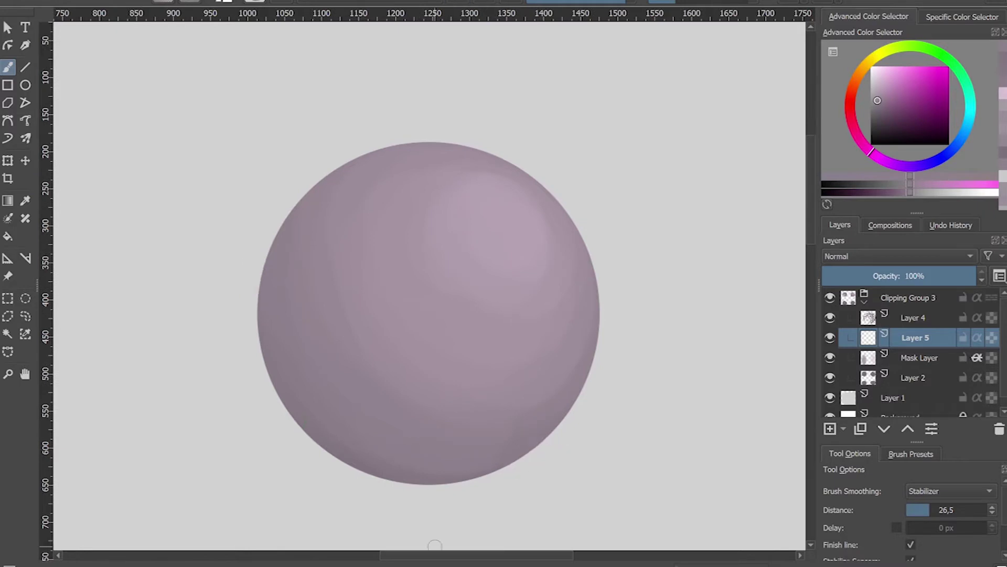
mouse_move(265, 247)
mouse_down()
mouse_move(269, 208)
mouse_move(226, 247)
mouse_up()
drag(261, 276, 238, 281)
drag(546, 420, 569, 467)
drag(472, 472, 474, 520)
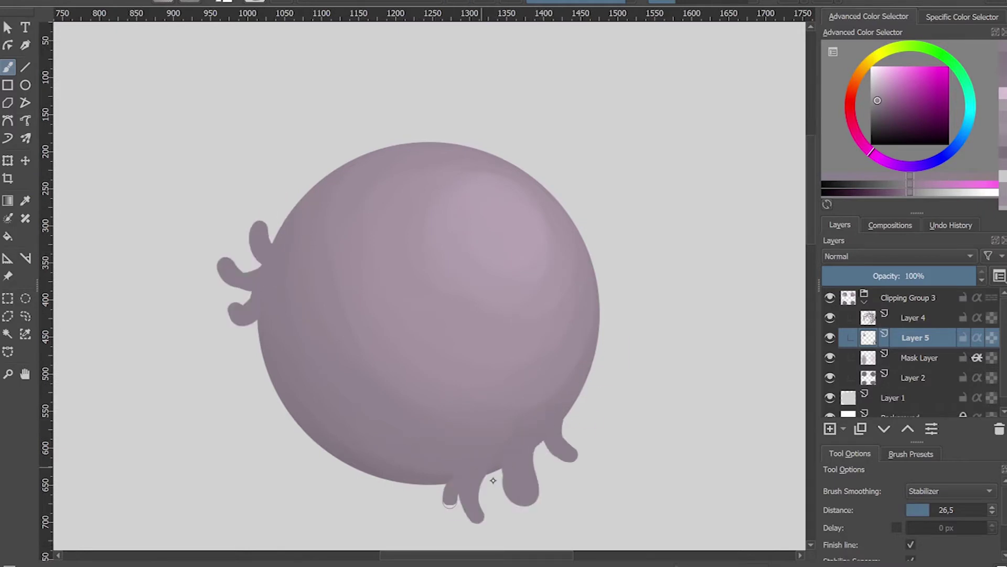
scroll(265, 410, down, 1)
Step: Add more tendrils around the sphere's left side, bottom and lower right
drag(264, 409, 346, 473)
drag(294, 357, 284, 315)
drag(314, 367, 304, 241)
drag(357, 410, 341, 435)
drag(509, 383, 532, 396)
Step: Sample slightly different purples and add small fur bumps along the top and upper-right edge
ctrl+click(395, 265)
drag(404, 233, 403, 220)
drag(338, 246, 333, 230)
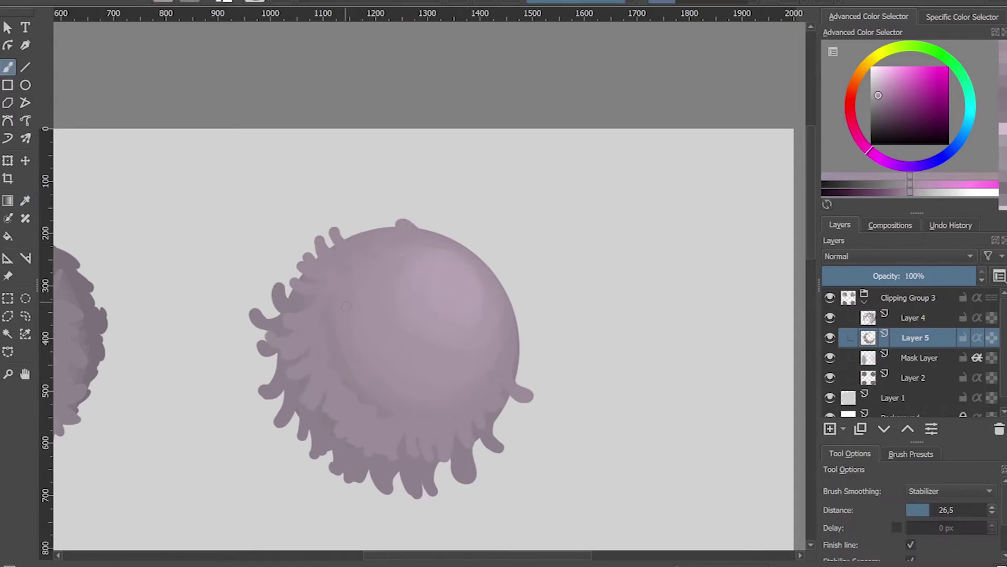
ctrl+click(420, 263)
drag(436, 230, 484, 286)
ctrl+click(450, 382)
scroll(357, 255, down, 3)
scroll(357, 254, up, 2)
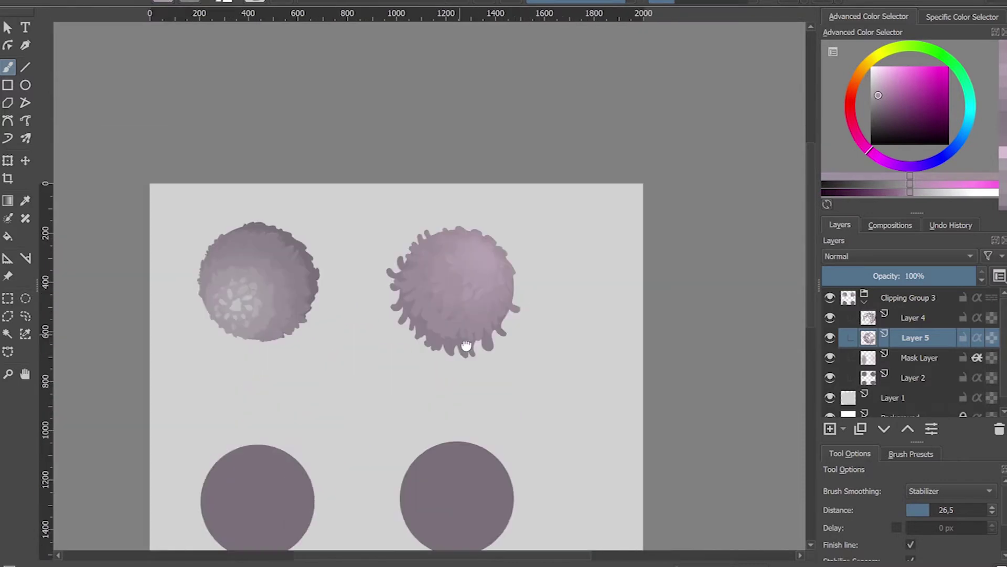
Step: On the Mask Layer, shade the lower-left and lower-right circles pink with a highlight
scroll(346, 284, down, 5)
key(Page_Down)
drag(348, 291, 324, 247)
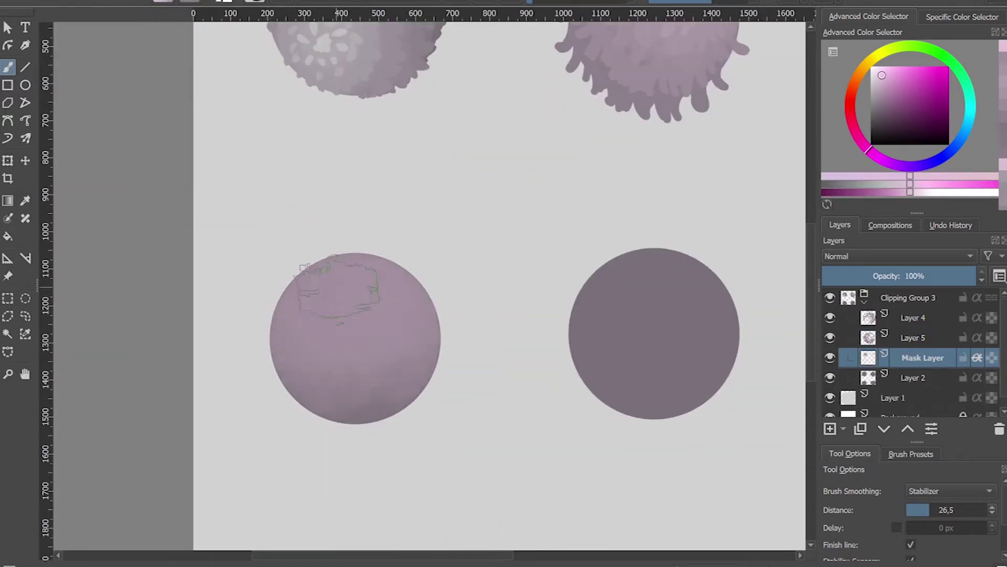
scroll(242, 256, up, 3)
scroll(499, 368, down, 4)
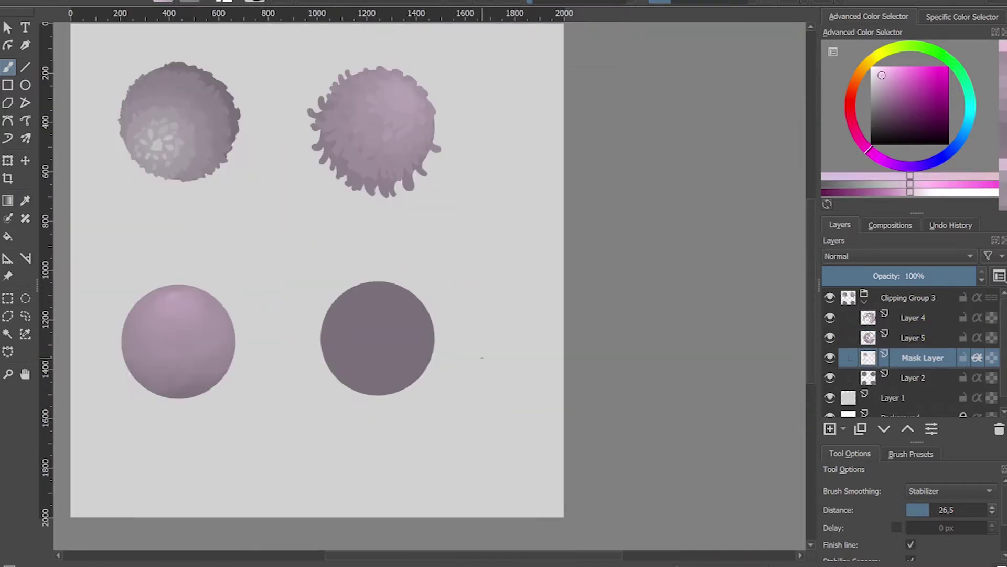
scroll(344, 356, up, 2)
drag(345, 357, 357, 286)
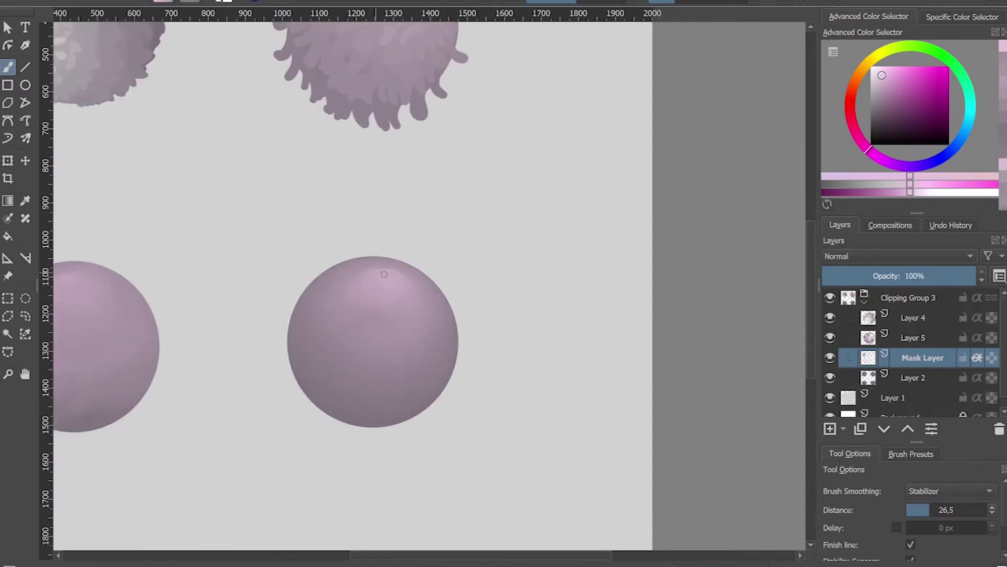
scroll(337, 275, down, 3)
scroll(299, 284, up, 3)
Step: On a new layer, paint greyish purple hair strands along the circle's bottom and lower-left edge
key(Insert)
ctrl+click(300, 285)
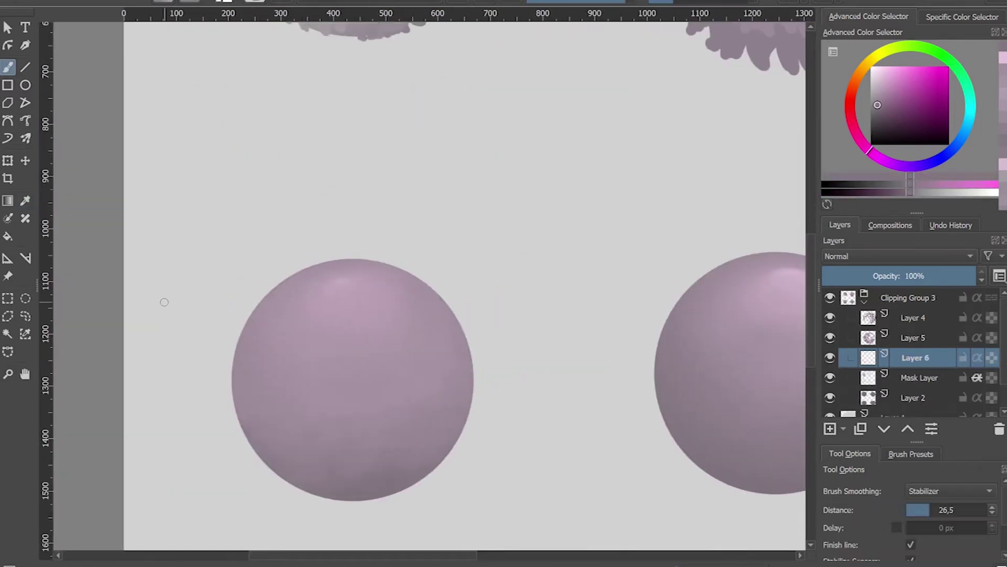
scroll(163, 300, up, 2)
drag(488, 464, 462, 480)
drag(346, 495, 273, 460)
drag(399, 515, 367, 488)
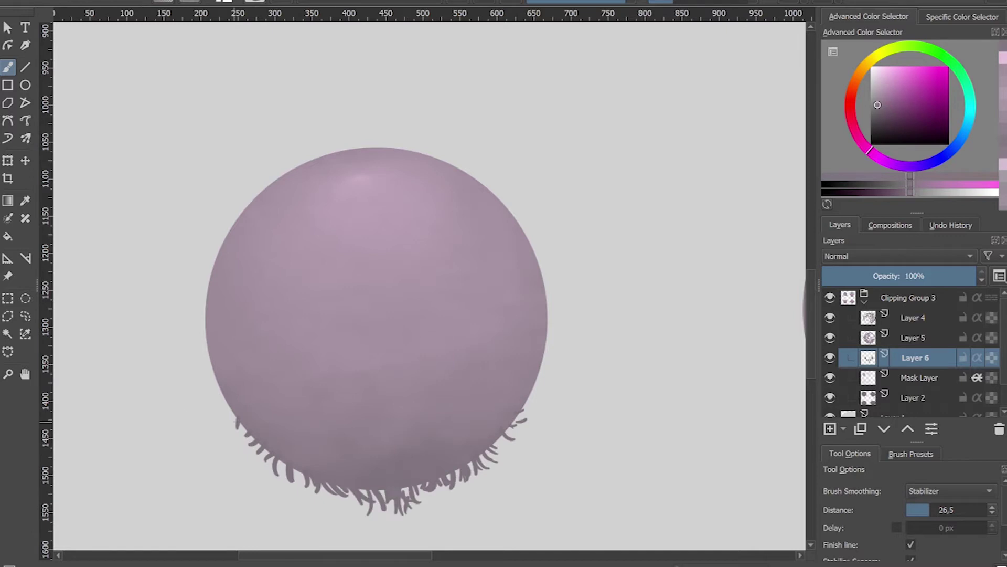
ctrl+click(315, 367)
drag(231, 419, 204, 386)
Step: Extend the hair strands around the sphere's sides, top and upper right
drag(427, 488, 420, 441)
ctrl+click(367, 367)
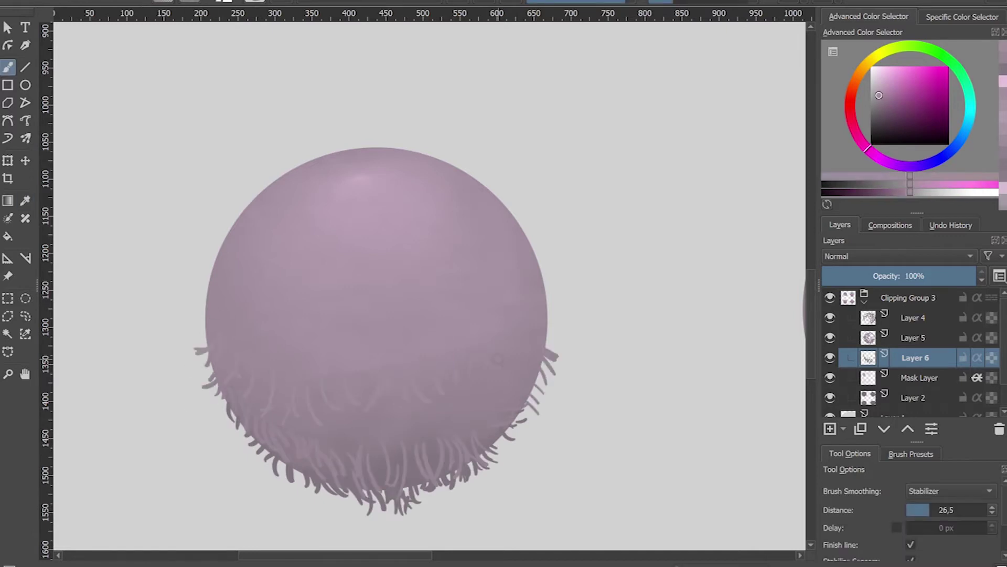
drag(202, 344, 205, 325)
drag(557, 323, 548, 307)
drag(517, 219, 532, 216)
drag(525, 239, 536, 233)
drag(445, 161, 441, 154)
drag(465, 172, 466, 164)
ctrl+click(315, 221)
drag(245, 207, 241, 199)
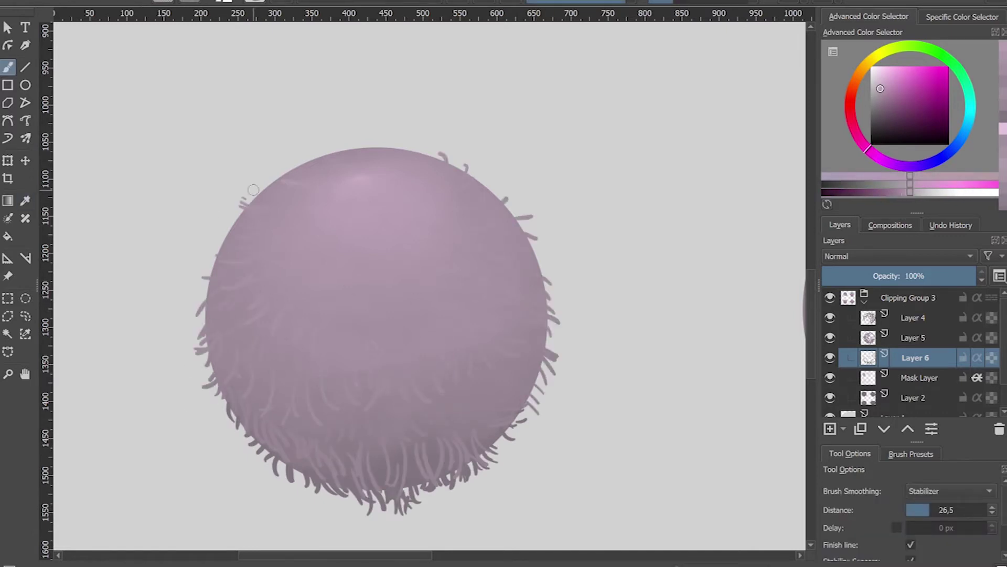
key(2)
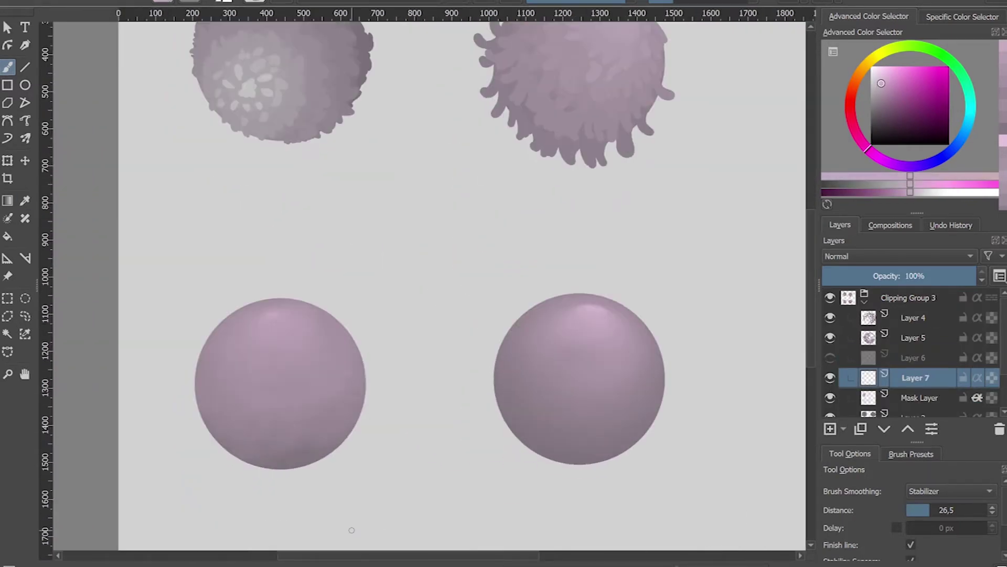
Step: Paint dark hair strokes along the lower-left sphere's bottom edge
scroll(352, 530, up, 5)
scroll(448, 227, down, 2)
mouse_move(307, 430)
mouse_down()
mouse_move(333, 455)
mouse_move(435, 498)
mouse_up()
drag(491, 467, 452, 501)
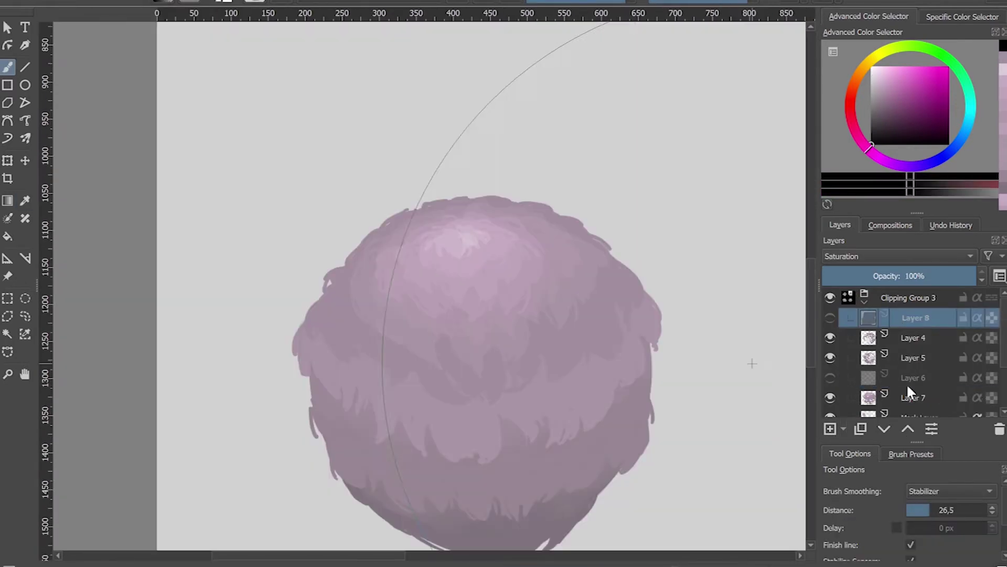
Step: On Layer 7, paint lighter pink zigzag fur across the sphere's middle and top
click(913, 397)
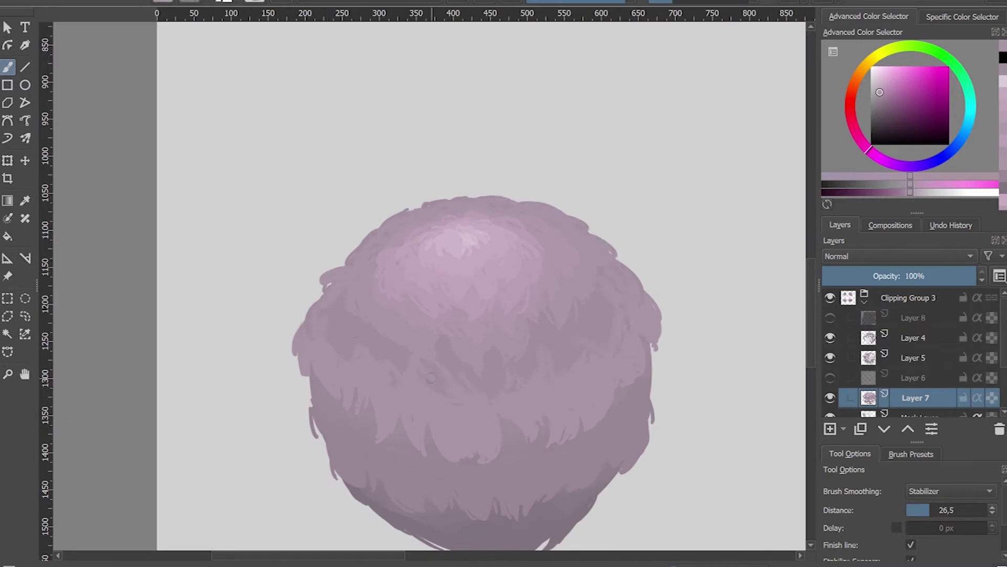
mouse_move(531, 225)
mouse_down()
mouse_move(396, 360)
mouse_move(449, 322)
mouse_move(593, 327)
mouse_move(546, 346)
mouse_up()
mouse_move(557, 286)
mouse_down()
mouse_move(475, 312)
mouse_move(378, 280)
mouse_up()
drag(419, 246, 530, 294)
drag(404, 283, 509, 263)
drag(404, 252, 556, 273)
Step: Sample a fur colour from the sphere with the colour picker
key(minus)
key(p)
click(394, 372)
key(b)
key(plus)
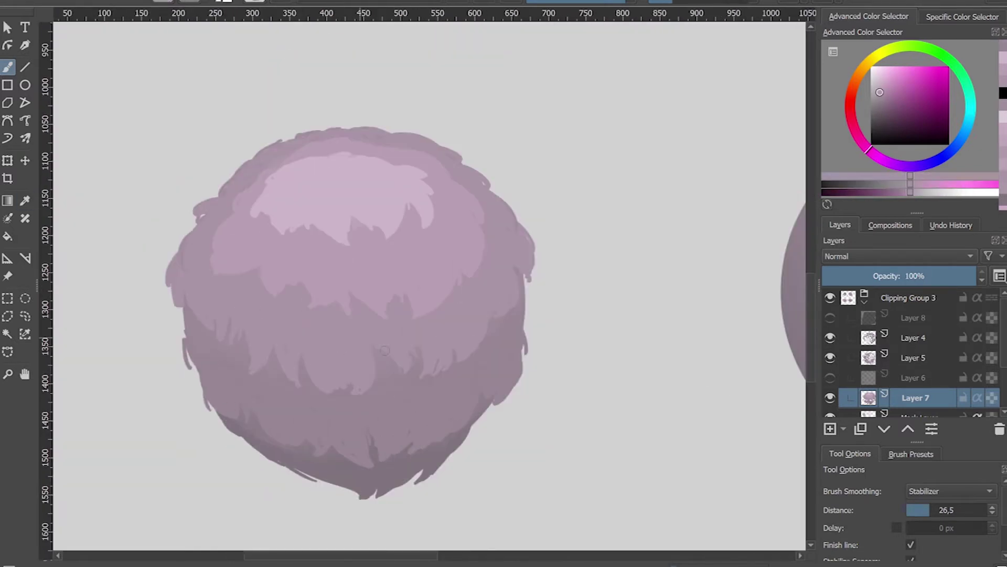
Step: On a new layer, paint light highlight strokes near the fur ball's top
key(p)
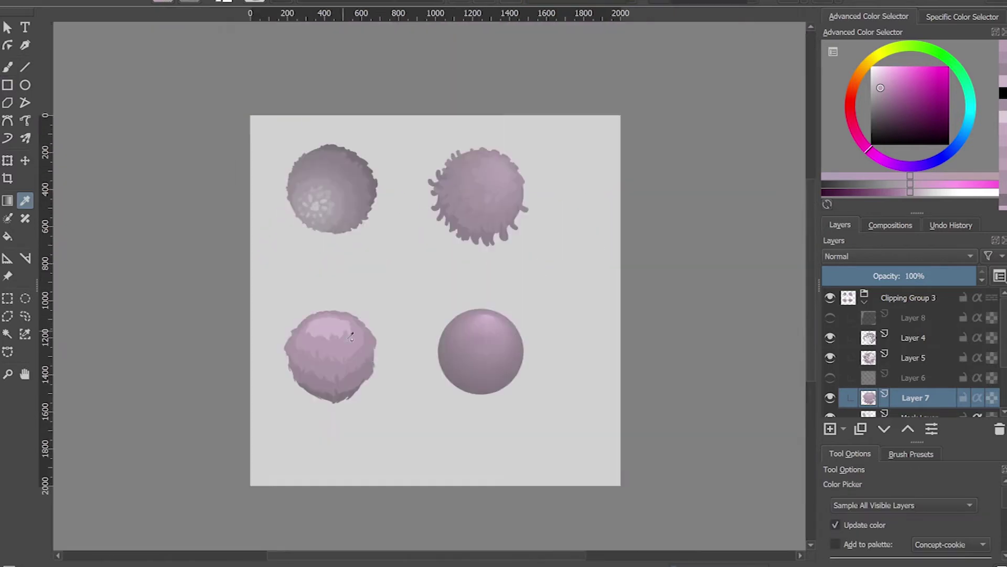
key(Insert)
click(456, 364)
key(b)
drag(391, 231, 422, 218)
key(p)
Step: Lower the highlight layer's opacity to 44% and slightly darken the painting colour
click(367, 186)
key(b)
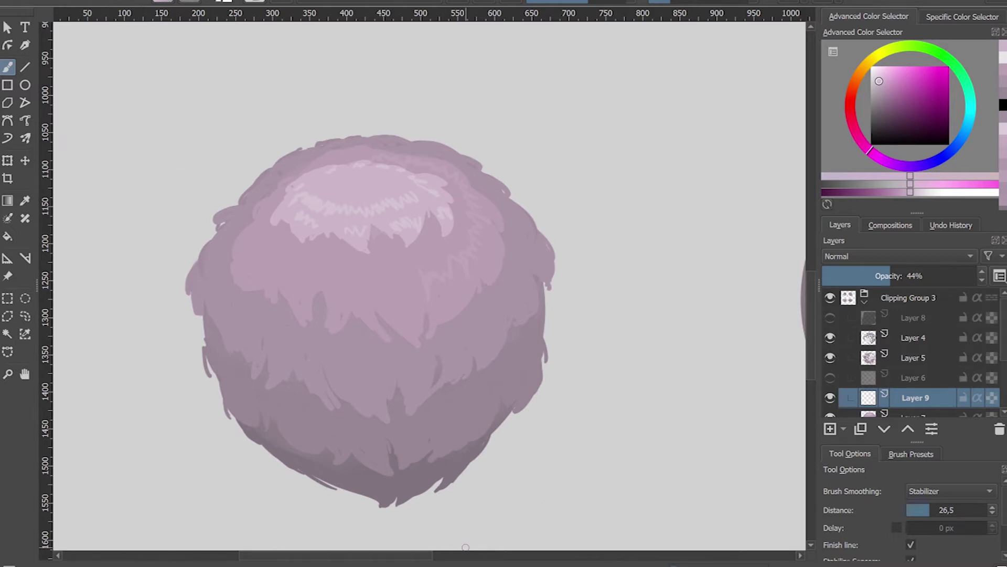
key(k)
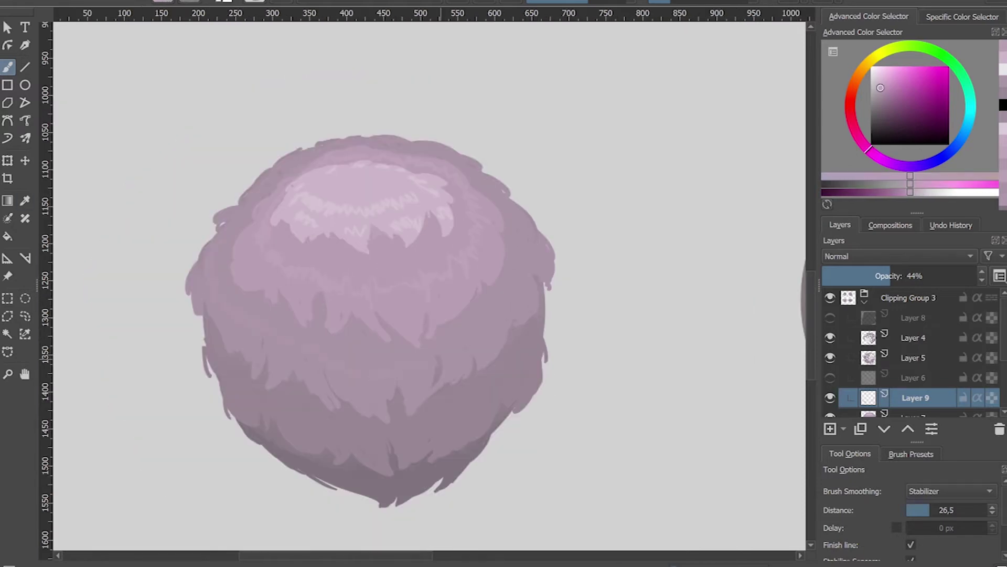
key(k)
key(k)
key(2)
scroll(344, 431, up, 2)
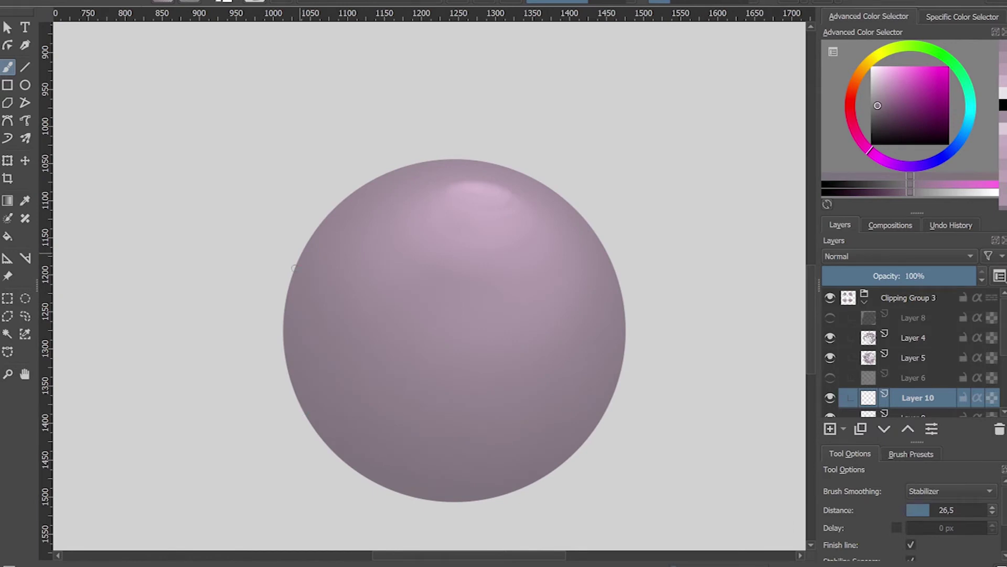
Step: Paint dark fur spikes along the fourth sphere's left, bottom and lower-right edges
drag(282, 351, 286, 379)
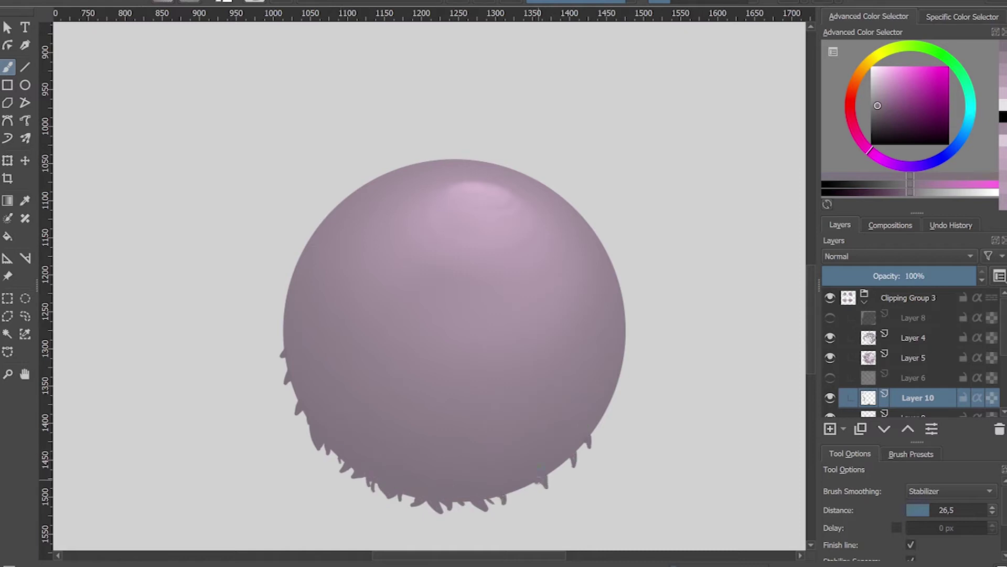
drag(548, 480, 569, 461)
drag(280, 382, 253, 374)
ctrl+click(340, 385)
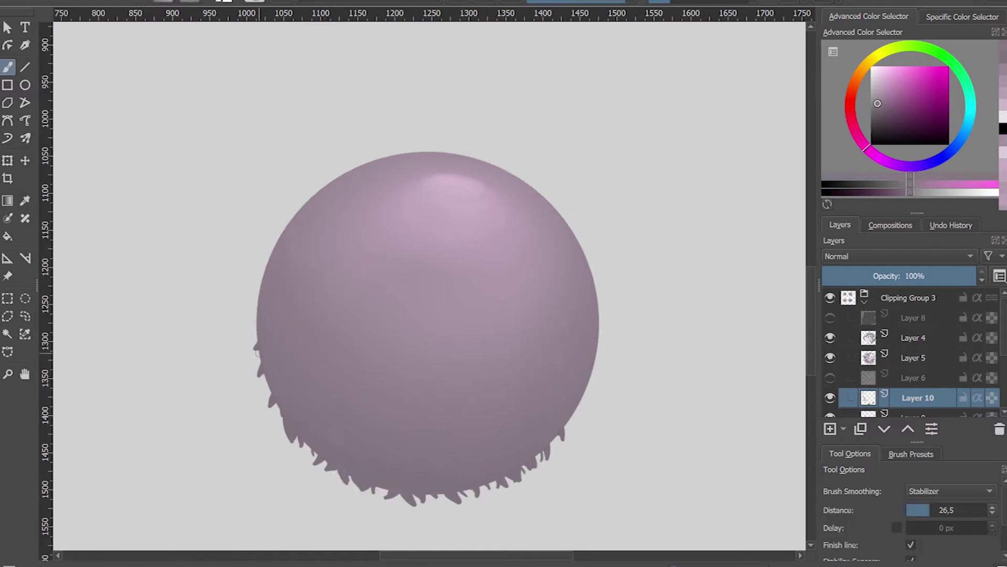
scroll(327, 412, up, 2)
drag(326, 412, 217, 323)
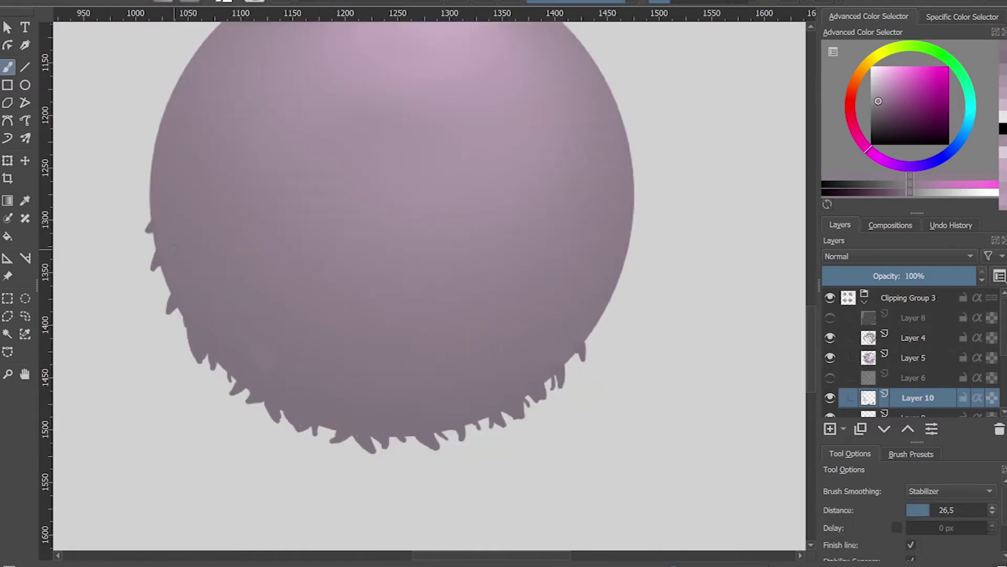
drag(173, 250, 122, 391)
Step: In lighter pink, paint hair strands down the right side, upper-left edge and bottom
ctrl+click(374, 119)
mouse_move(452, 117)
mouse_down()
mouse_move(545, 195)
mouse_move(583, 273)
mouse_up()
drag(581, 308, 587, 370)
drag(572, 426, 535, 493)
drag(588, 401, 541, 498)
mouse_move(92, 325)
mouse_down()
mouse_move(286, 273)
mouse_move(282, 342)
mouse_move(236, 489)
mouse_up()
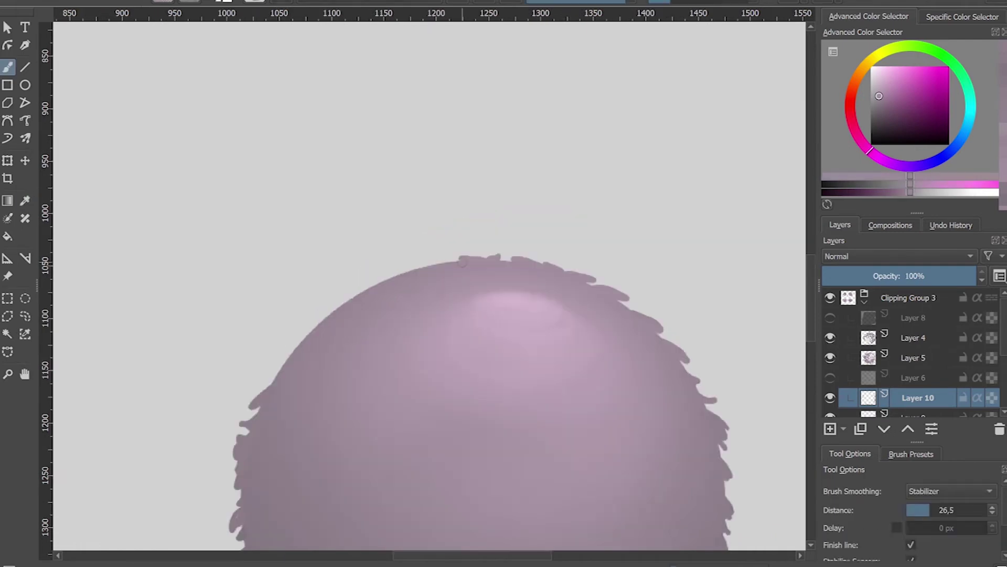
mouse_move(362, 294)
mouse_down()
mouse_move(288, 357)
mouse_move(130, 78)
mouse_up()
drag(420, 452, 493, 416)
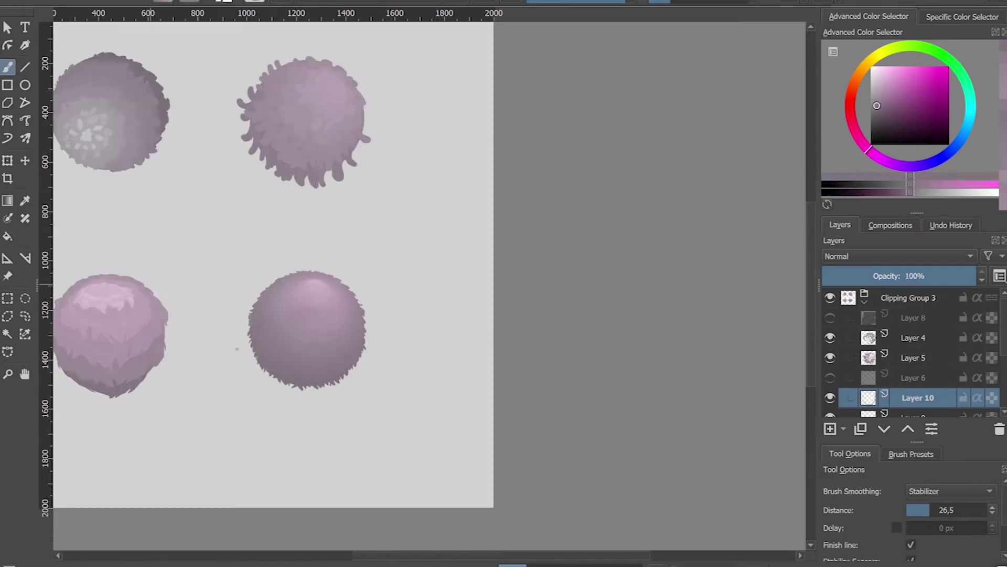
key(l)
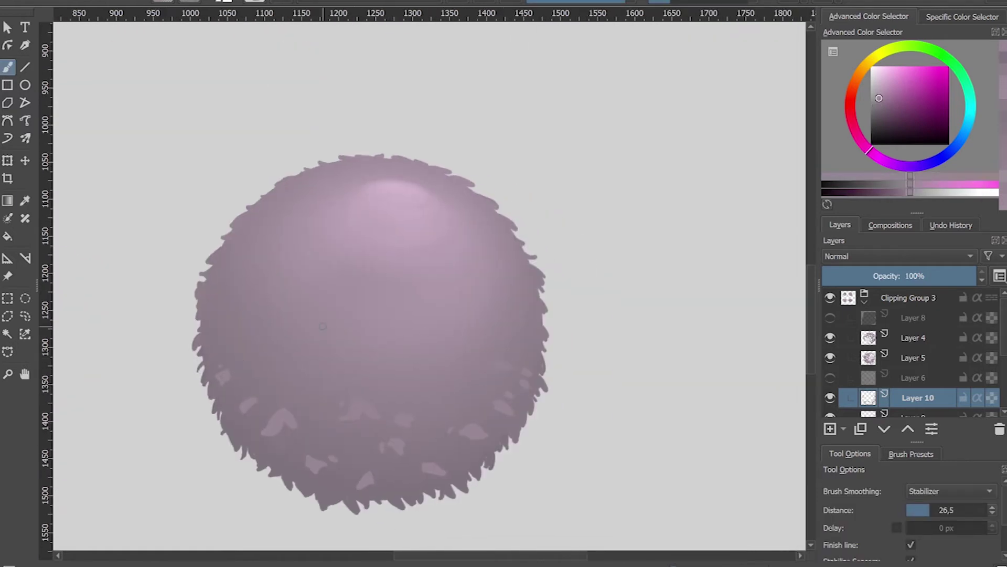
Step: Paint light pink leaf-shaped tufts over the fur ball, sampling tints from the sphere
ctrl+click(323, 326)
drag(260, 344, 286, 336)
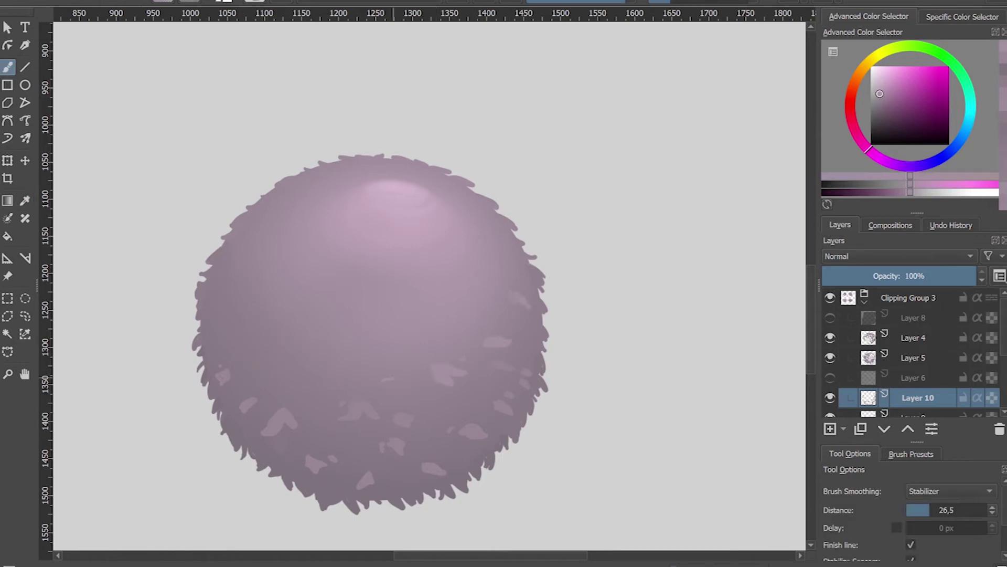
ctrl+click(229, 291)
ctrl+click(370, 332)
drag(391, 347, 400, 333)
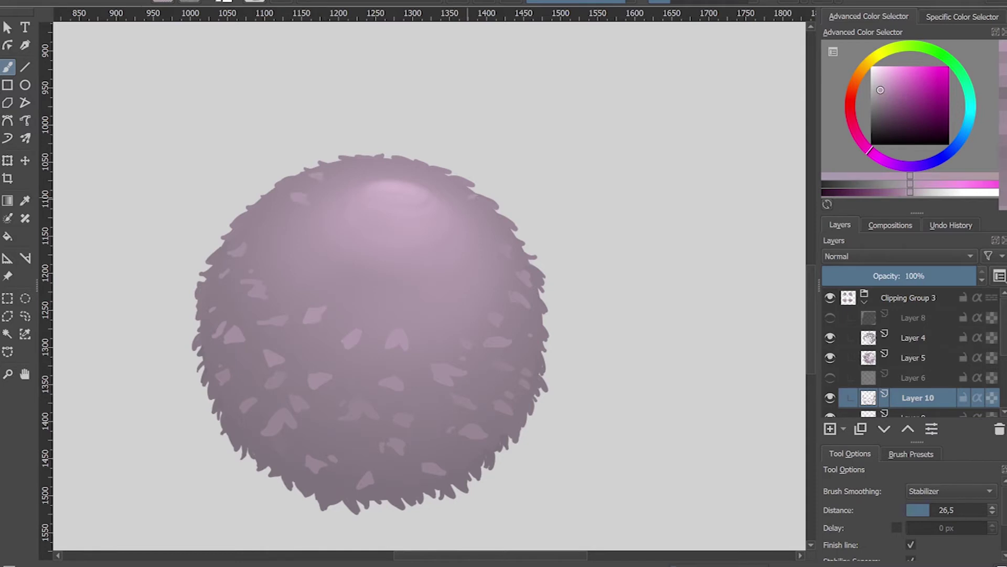
ctrl+click(413, 302)
drag(325, 273, 338, 259)
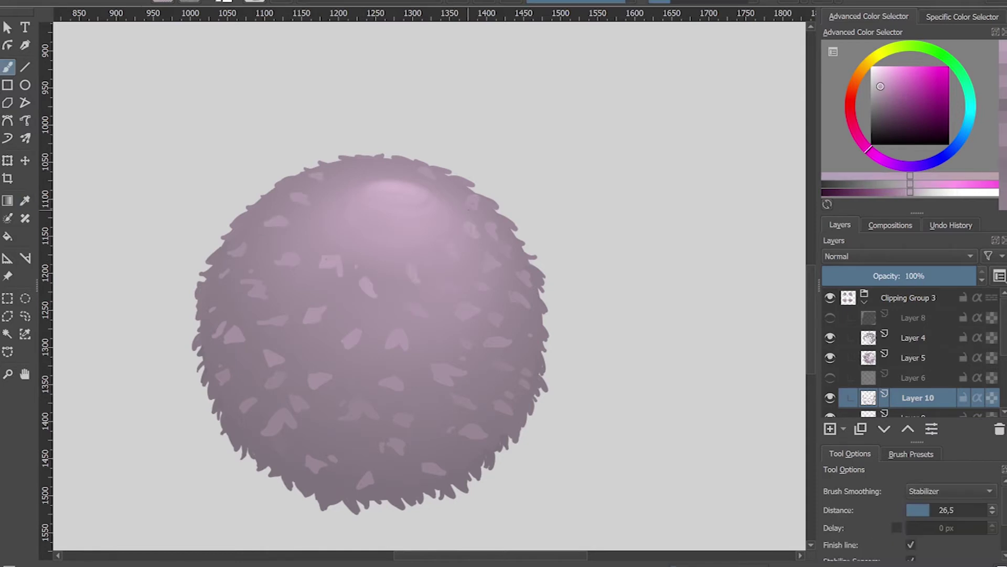
ctrl+click(347, 193)
ctrl+click(428, 235)
Step: Add a Multiply layer and paint dark shadow strokes beneath the tufts
key(Insert)
key(alt+shift+m)
scroll(368, 263, up, 2)
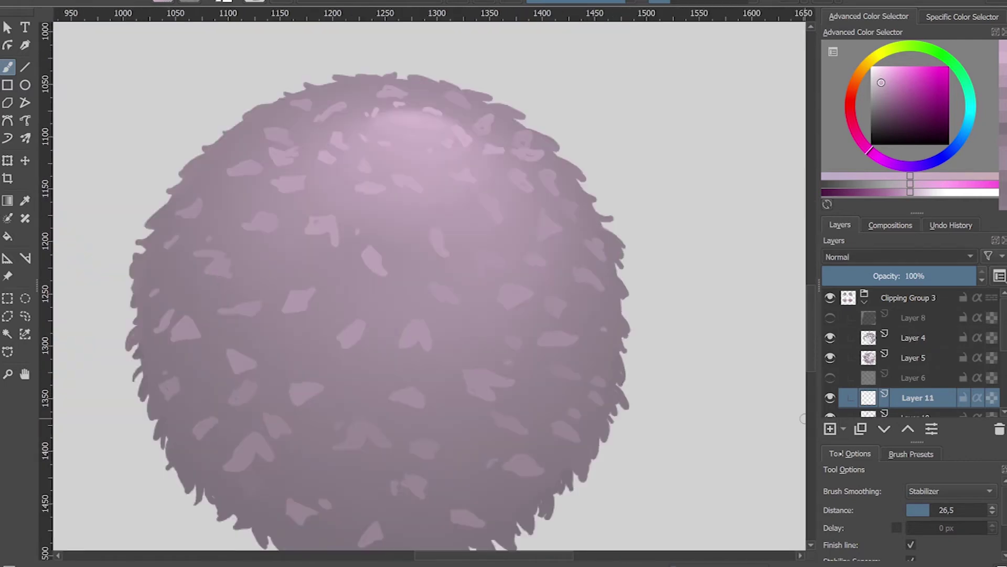
drag(221, 324, 249, 312)
drag(326, 367, 372, 358)
drag(444, 435, 478, 447)
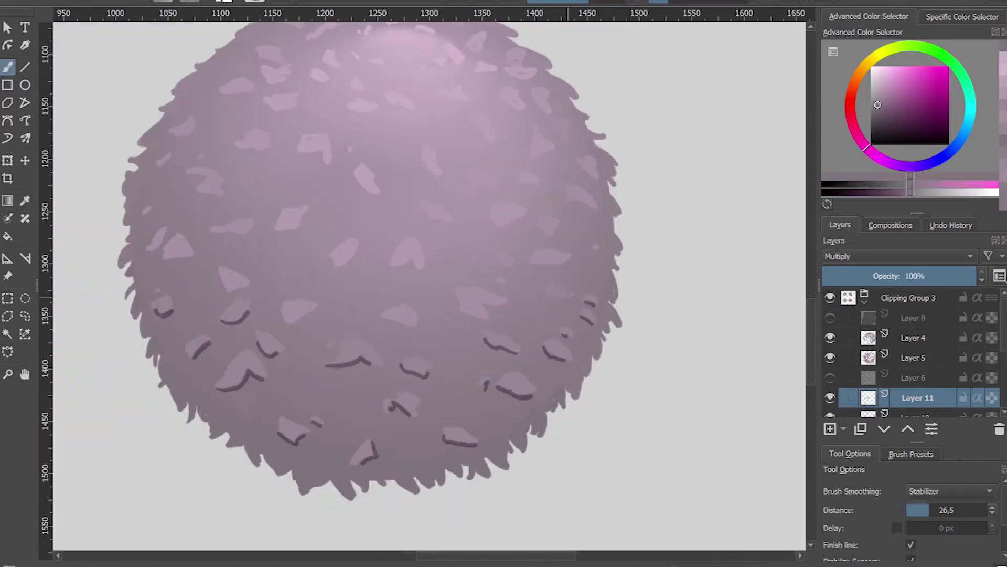
drag(532, 267, 570, 260)
drag(457, 73, 479, 89)
drag(345, 143, 369, 145)
Step: Add more dark shadow strokes on the fur ball's left side and middle
drag(462, 220, 484, 216)
drag(417, 246, 440, 256)
drag(376, 351, 410, 355)
drag(466, 338, 496, 332)
drag(176, 206, 205, 226)
drag(229, 179, 258, 186)
Step: Zoom out and add a Screen-blended layer with a lighter painting colour
key(minus)
key(minus)
key(Insert)
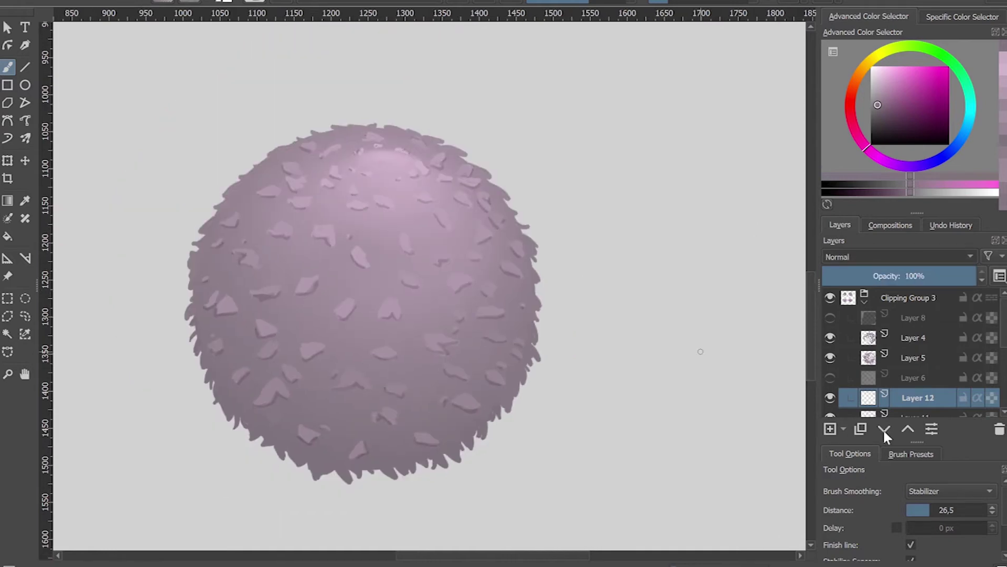
key(alt+shift+s)
key(l)
key(l)
key(minus)
Step: Scroll the canvas view up
scroll(404, 253, up, 5)
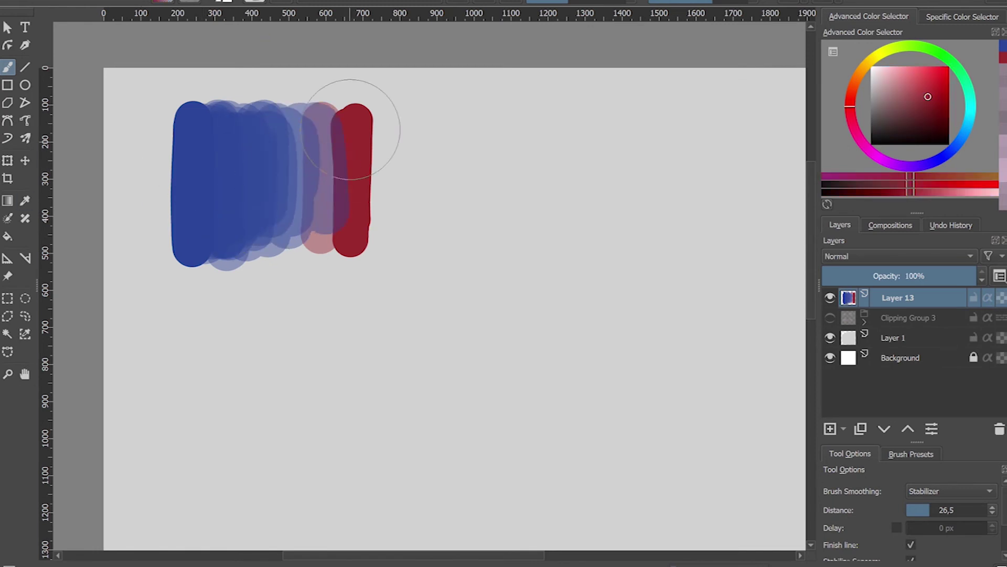
Step: Blend the middle of the blue-red strokes using sampled magenta and red tones
ctrl+click(367, 168)
mouse_move(304, 210)
mouse_down()
mouse_move(340, 166)
mouse_move(192, 132)
mouse_up()
ctrl+click(243, 175)
scroll(144, 125, down, 2)
scroll(144, 126, up, 2)
ctrl+click(403, 135)
scroll(374, 223, down, 3)
scroll(429, 300, up, 3)
Step: On a new layer, paint a dark grey blob and blend it toward light grey
key(Insert)
key(bracketleft)
key(bracketleft)
key(bracketleft)
drag(609, 121, 616, 162)
drag(520, 120, 519, 221)
drag(556, 120, 556, 231)
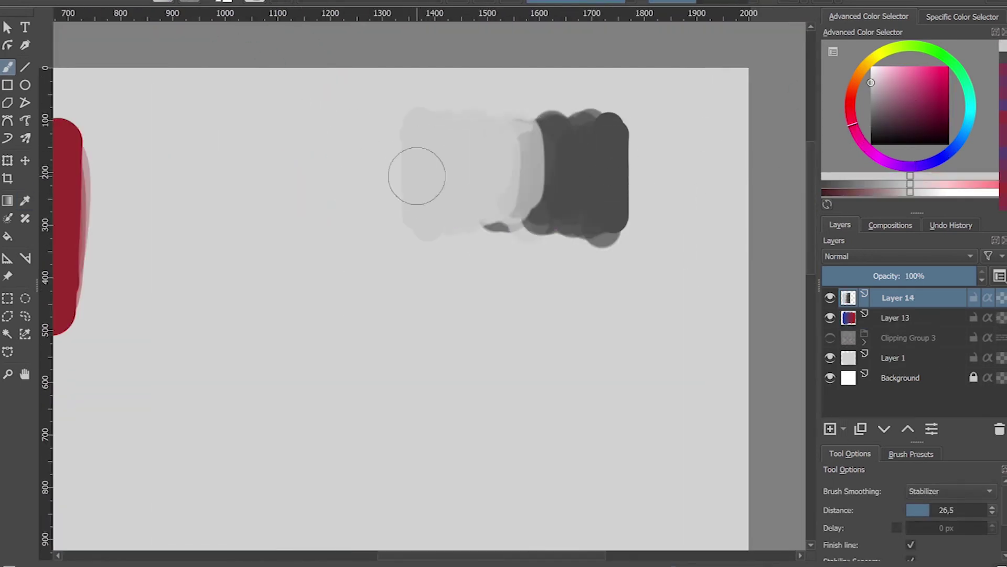
drag(498, 126, 494, 220)
ctrl+click(570, 175)
ctrl+click(444, 171)
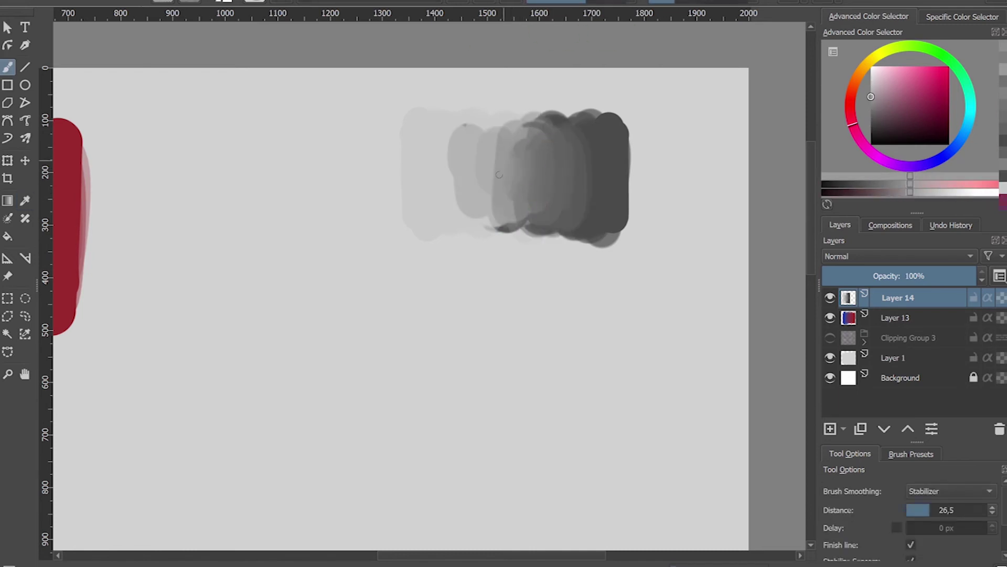
drag(372, 162, 499, 164)
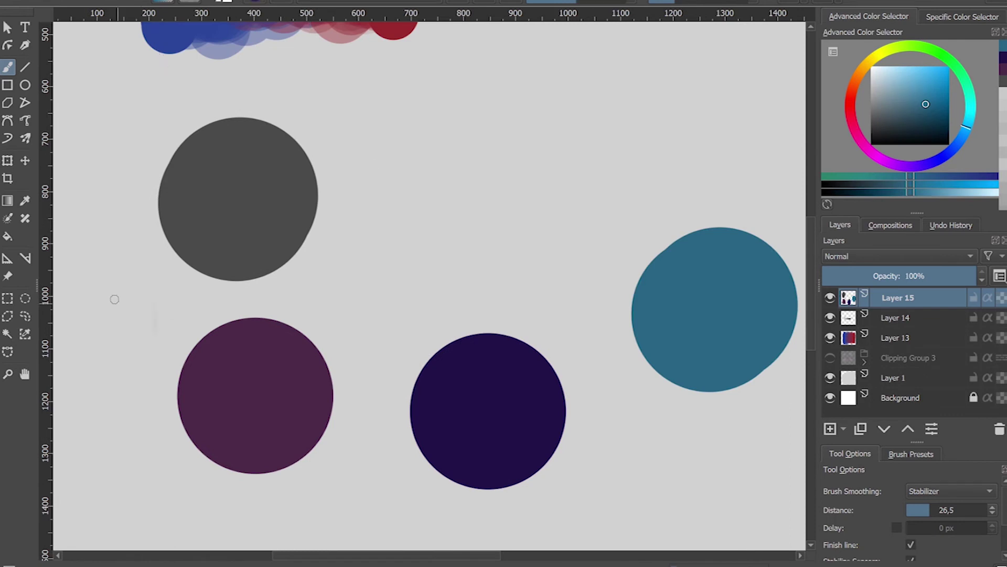
Step: Lighten the grey sphere's top and add textured pink strokes over the purple circle
drag(165, 195, 207, 99)
ctrl+click(246, 42)
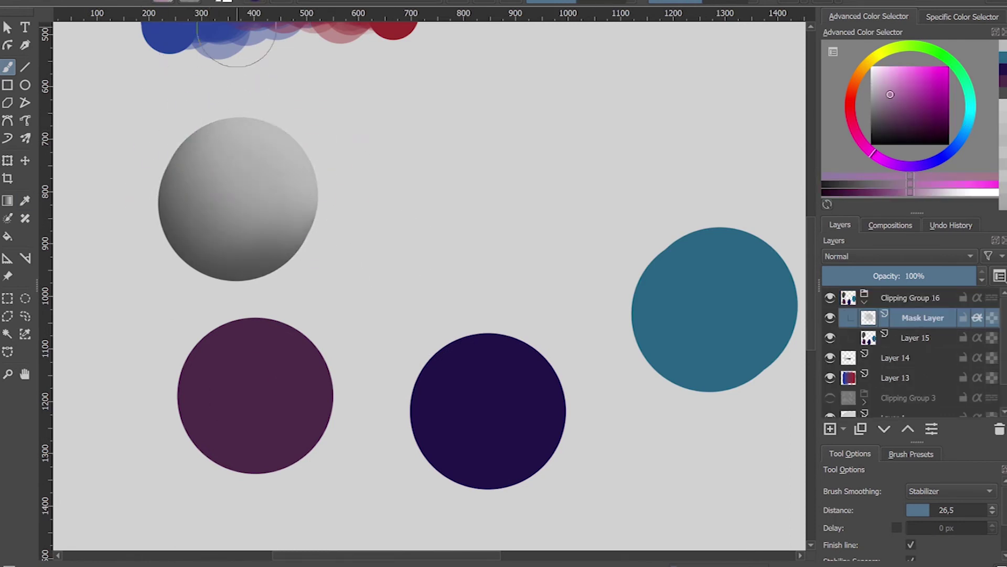
drag(164, 375, 229, 310)
Step: Give the dark circle a blue-violet gradient and soften the blue sphere's shadow edge
scroll(229, 310, right, 3)
click(925, 164)
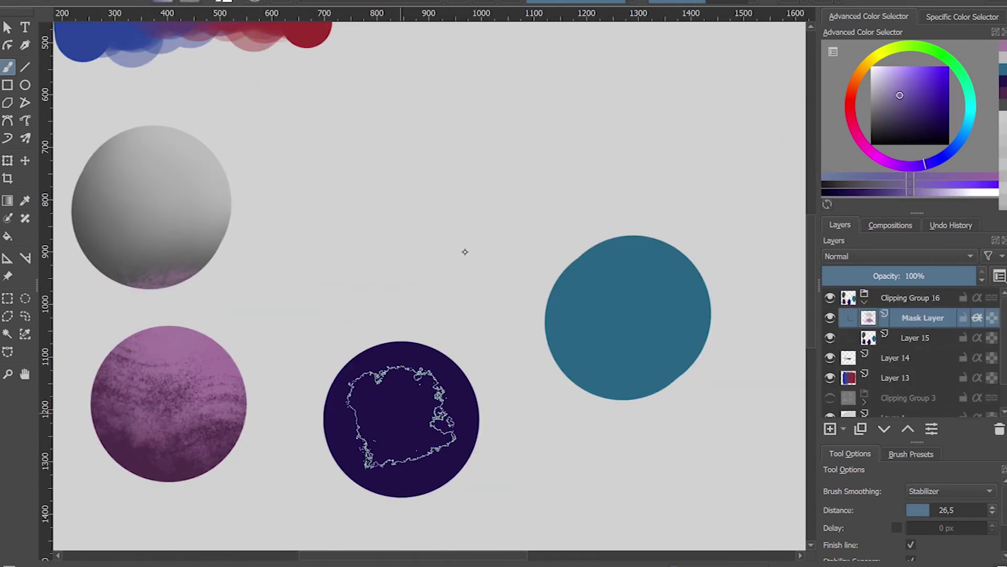
scroll(383, 415, down, 2)
drag(328, 314, 385, 330)
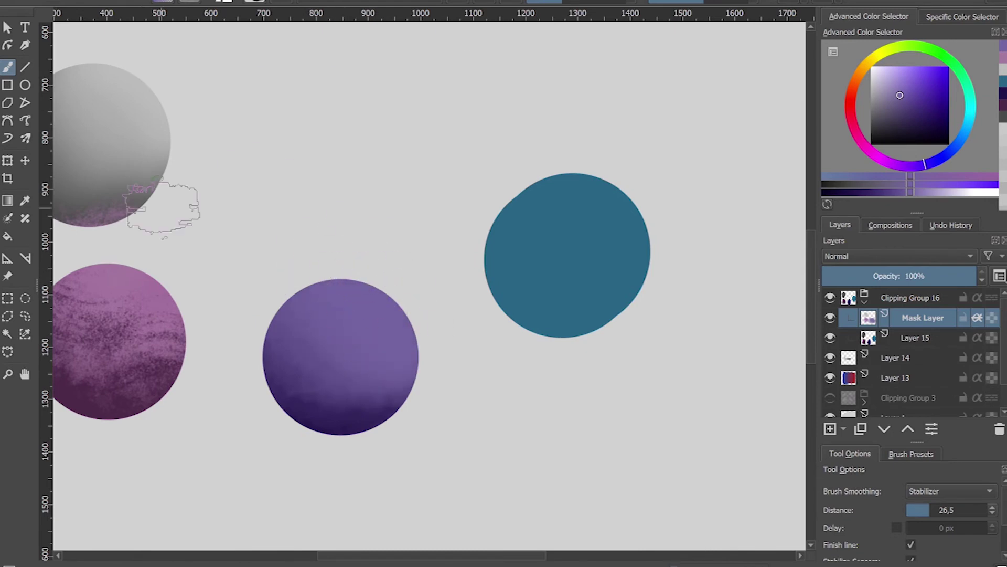
scroll(157, 209, up, 2)
drag(367, 262, 396, 410)
drag(271, 261, 270, 266)
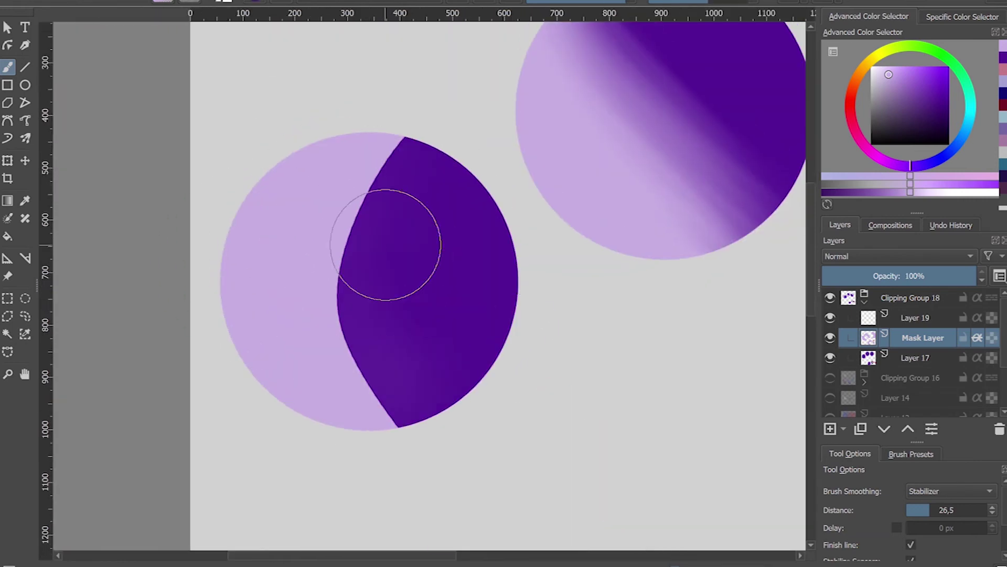
Step: Soften the dark-purple crescent into a gradient using sampled dark purple
ctrl+click(399, 262)
mouse_move(371, 360)
mouse_down()
mouse_move(382, 348)
mouse_move(411, 375)
mouse_up()
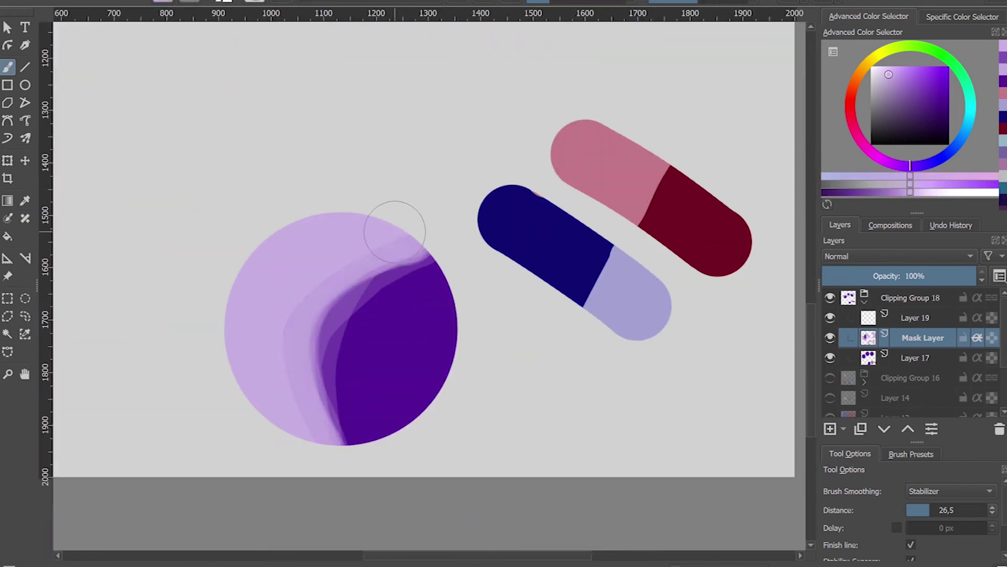
ctrl+click(371, 254)
drag(371, 254, 333, 409)
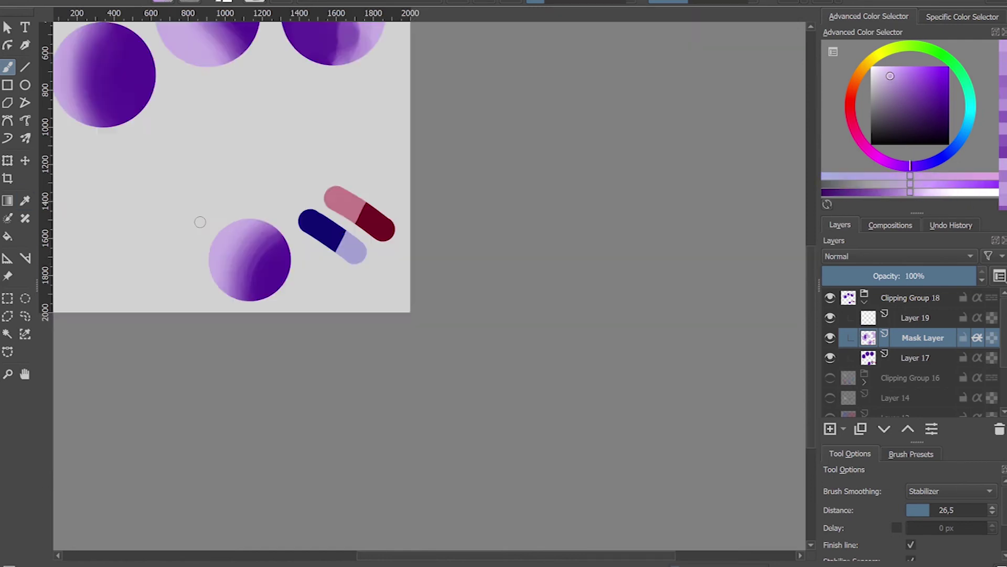
Step: Blend the pill's pink and dark-red boundary with sampled red and pink tones
ctrl+click(449, 378)
mouse_move(449, 378)
mouse_down()
mouse_move(488, 248)
mouse_move(428, 165)
mouse_move(360, 303)
mouse_up()
ctrl+click(427, 165)
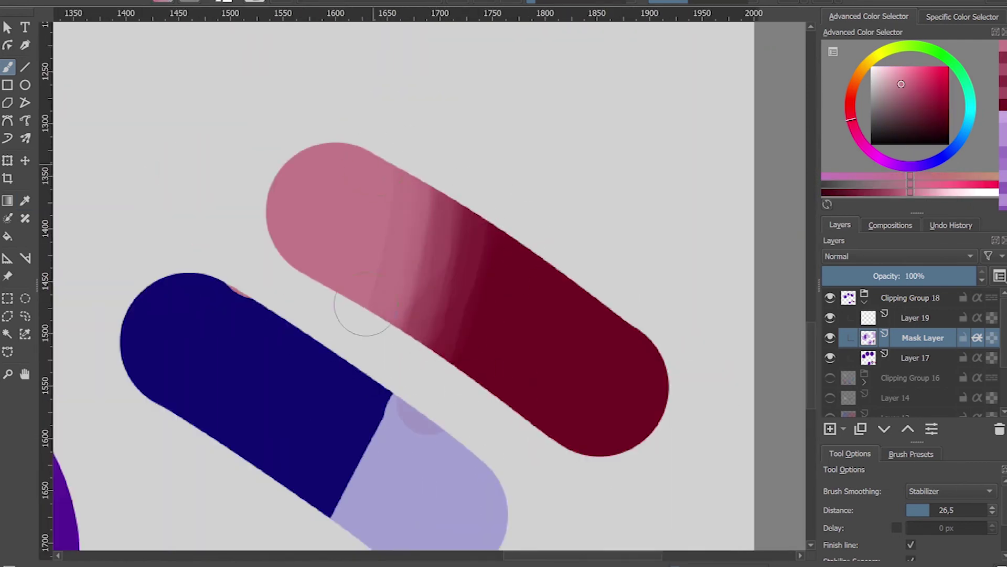
drag(458, 262, 411, 184)
scroll(421, 236, down, 5)
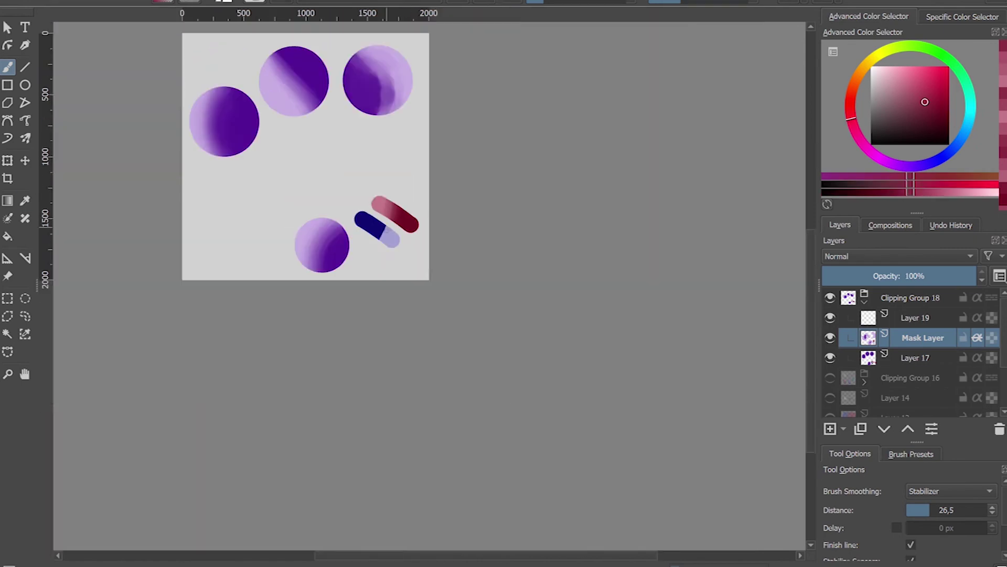
Step: Blend the pill's dark-blue and lavender boundary with sampled blue tones
scroll(421, 237, up, 5)
ctrl+click(472, 246)
mouse_move(473, 247)
mouse_down()
mouse_move(387, 309)
mouse_move(404, 315)
mouse_up()
ctrl+click(387, 309)
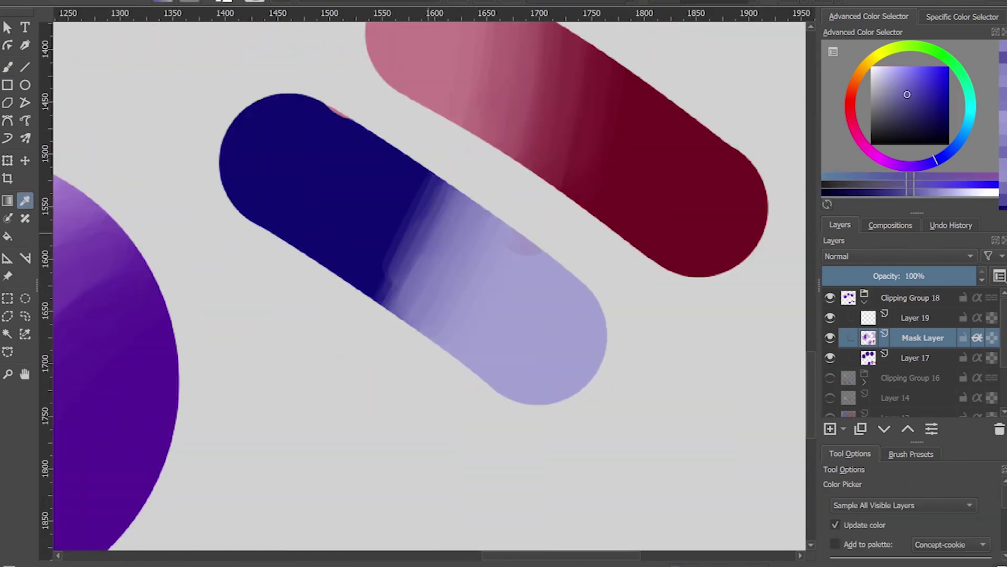
drag(446, 225, 395, 164)
key(2)
Step: Hide the mask layer and paint soft lavender strokes over the left circle on Layer 19
click(829, 337)
click(917, 317)
scroll(544, 99, up, 3)
mouse_move(305, 367)
mouse_down()
mouse_move(378, 236)
mouse_move(349, 281)
mouse_move(297, 126)
mouse_up()
scroll(720, 281, down, 5)
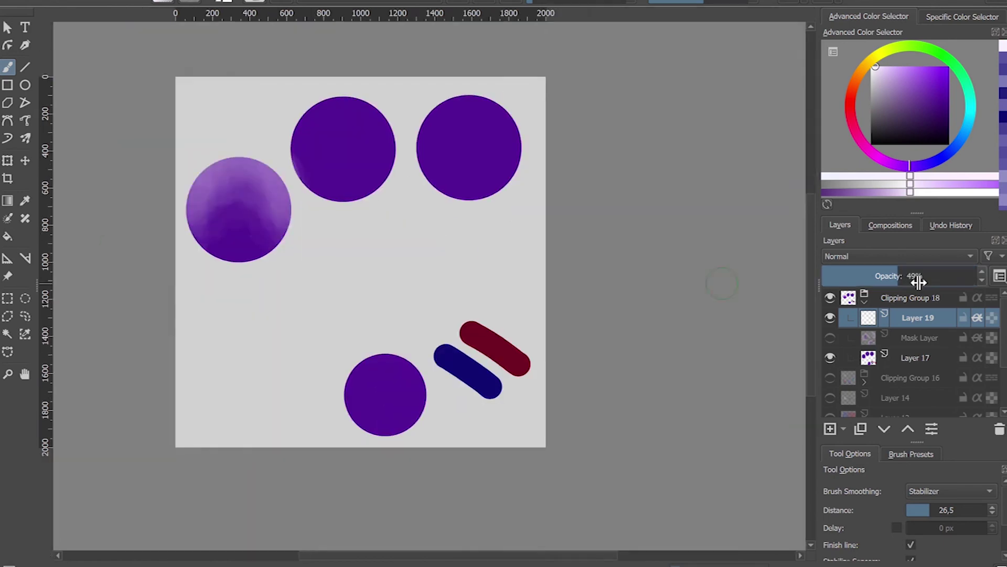
scroll(720, 282, up, 5)
Step: Sample lighter purples and wash medium purple over the middle dark circle
key(p)
click(426, 333)
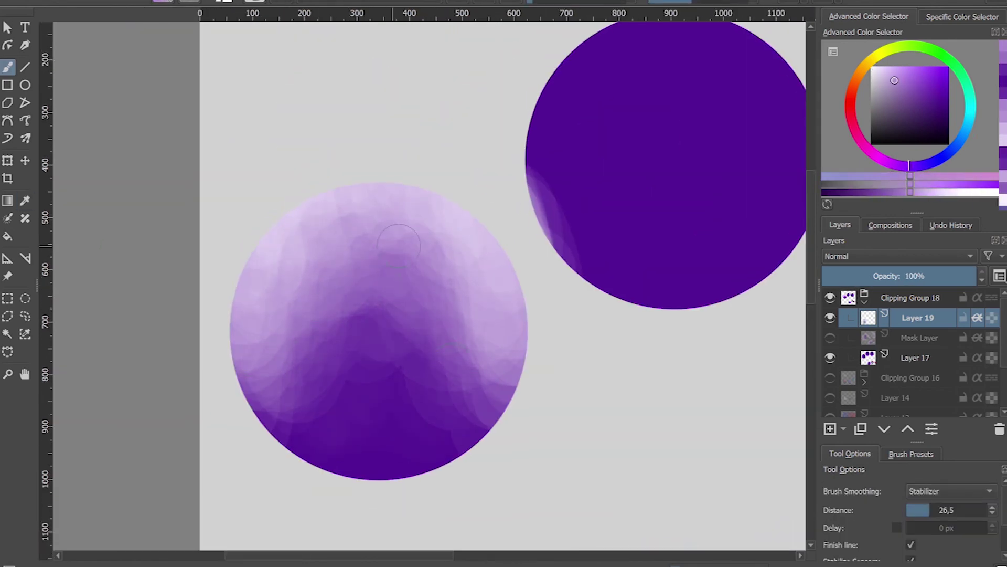
scroll(367, 214, down, 5)
scroll(367, 308, up, 5)
mouse_move(214, 308)
mouse_down()
mouse_move(427, 265)
mouse_move(292, 311)
mouse_move(301, 287)
mouse_up()
key(p)
click(301, 287)
click(322, 318)
key(b)
Step: Paint lighter purple on the left circle's left side, then mirror the view horizontally
scroll(252, 258, down, 5)
scroll(224, 221, up, 5)
mouse_move(223, 220)
mouse_down()
mouse_move(226, 236)
mouse_move(270, 202)
mouse_move(255, 326)
mouse_up()
scroll(255, 326, down, 5)
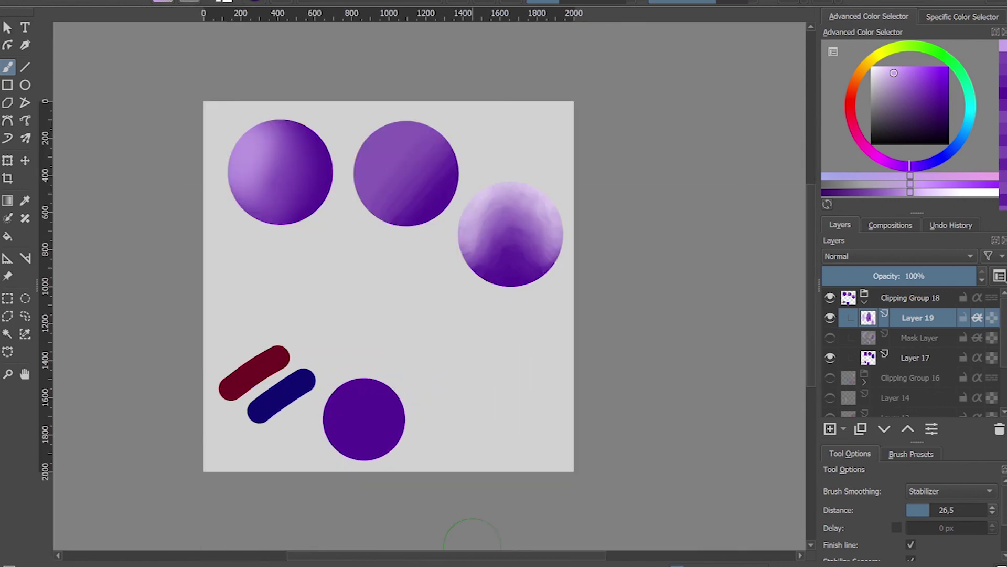
key(m)
scroll(324, 211, up, 4)
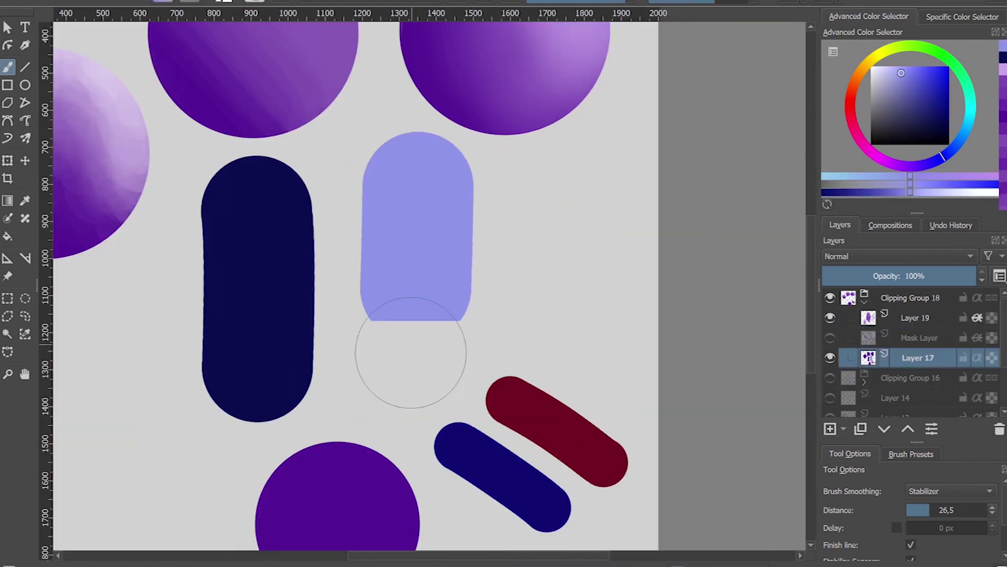
Step: Lighten the navy capsule's top and darken the lavender capsule's lower half
mouse_move(270, 270)
mouse_down()
mouse_move(199, 191)
mouse_move(255, 125)
mouse_up()
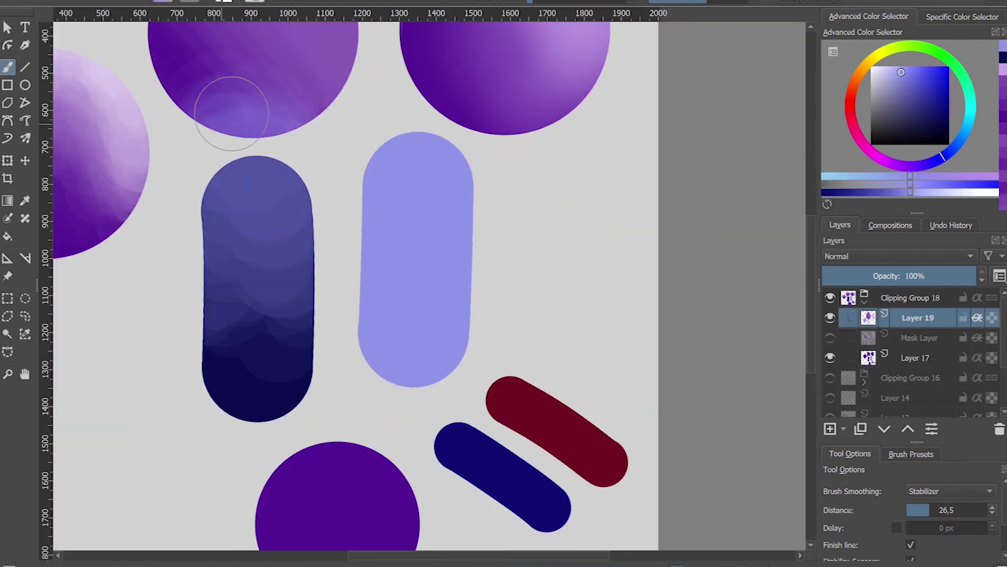
ctrl+click(259, 269)
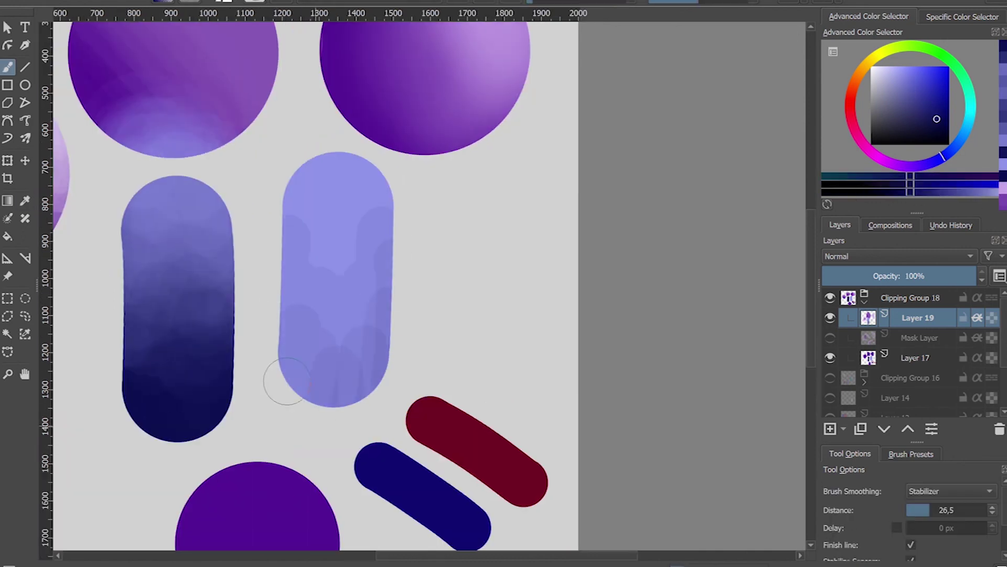
drag(281, 382, 344, 336)
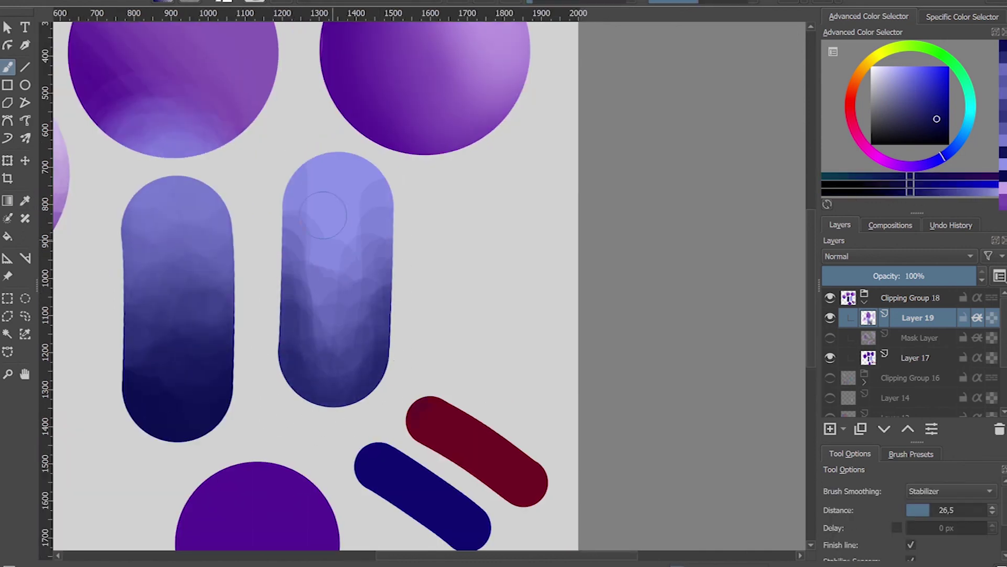
drag(324, 214, 294, 356)
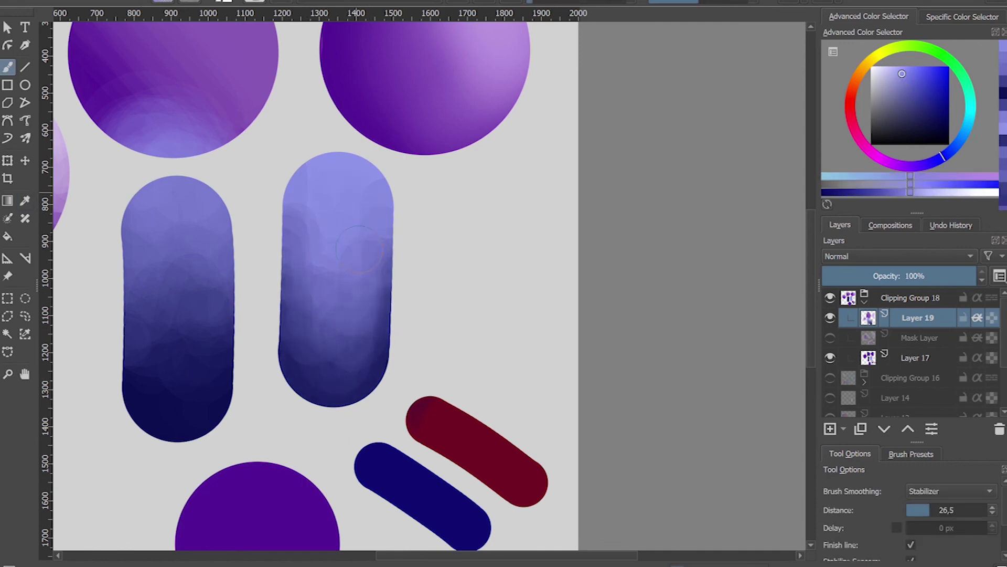
Step: Brighten the middle capsule with lighter blue strokes down its length
drag(314, 204, 306, 384)
ctrl+click(306, 384)
drag(318, 227, 341, 386)
ctrl+click(341, 386)
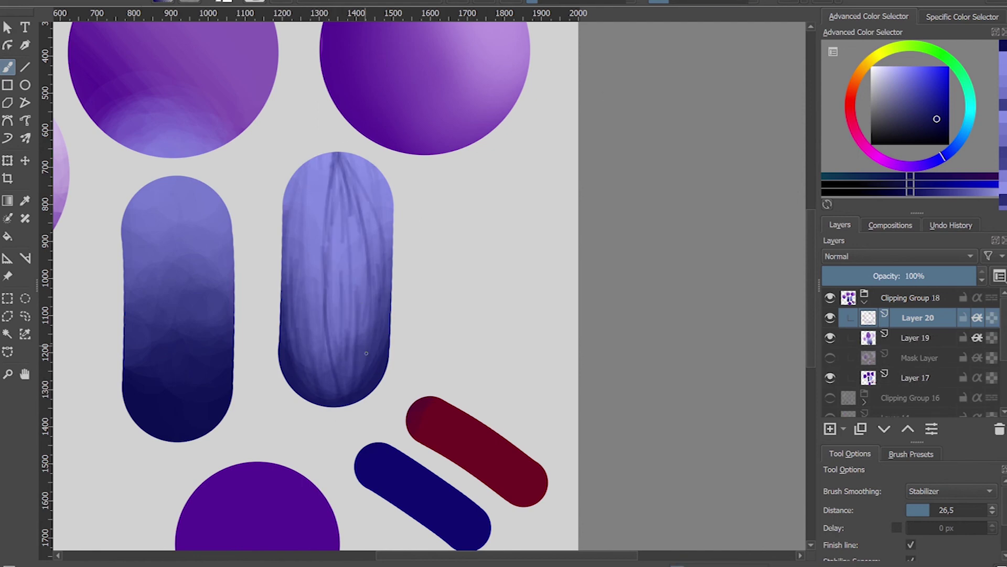
Step: Paint very light lavender streaks across the middle capsule
key(x)
drag(291, 261, 274, 240)
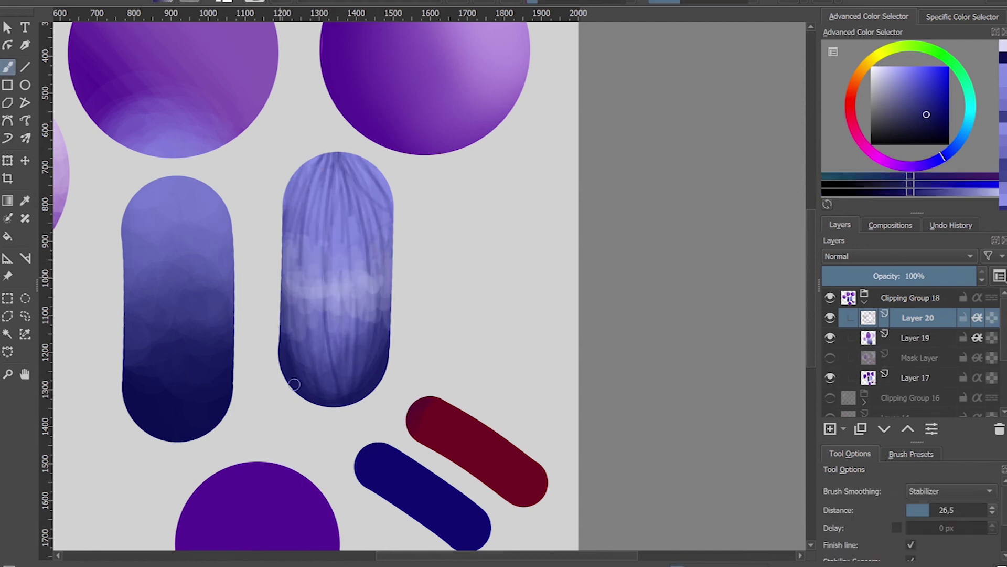